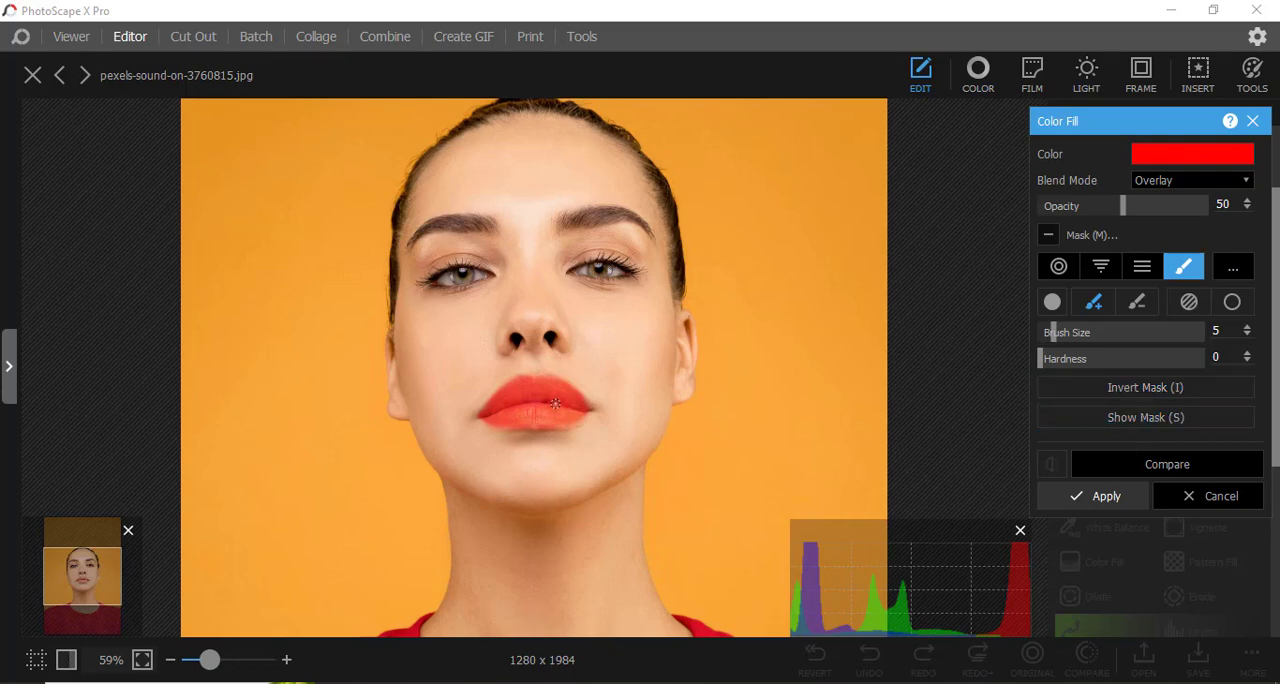
Compare the red lips with the original, discarding the pending Color Fill and closing the photo.
left_click(1167, 470)
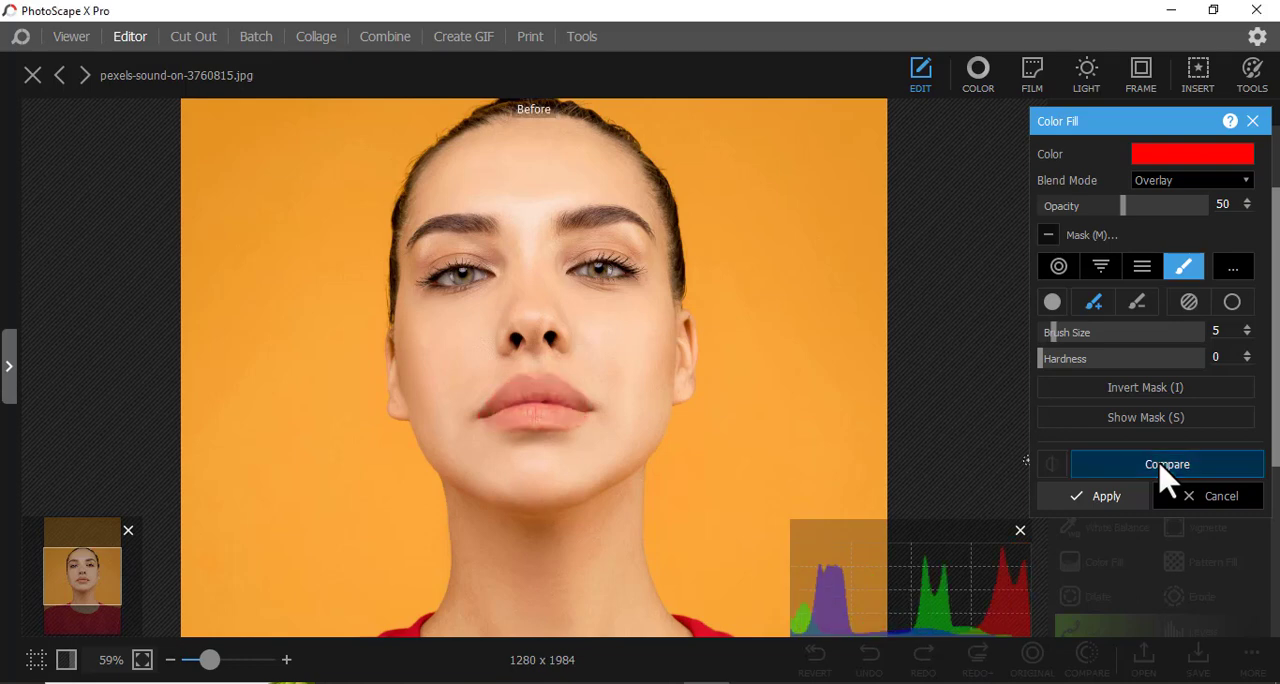
left_click_drag(1167, 478, 1160, 480)
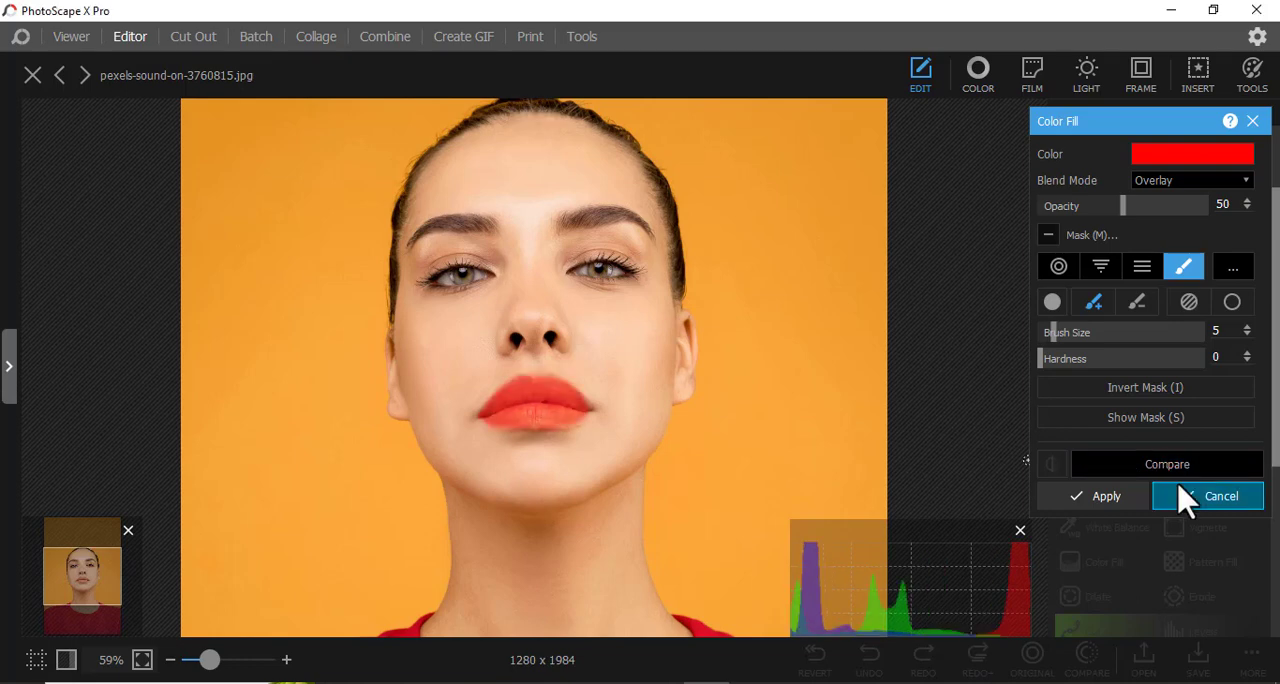
left_click(1193, 498)
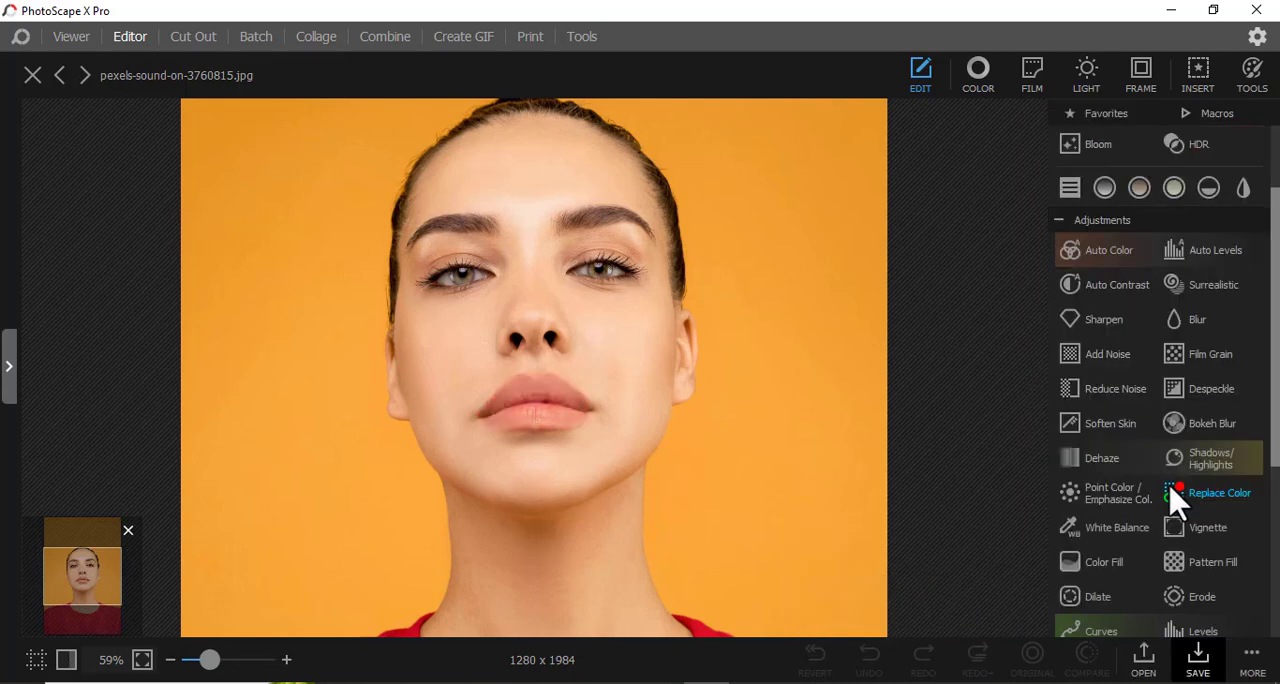
left_click(33, 76)
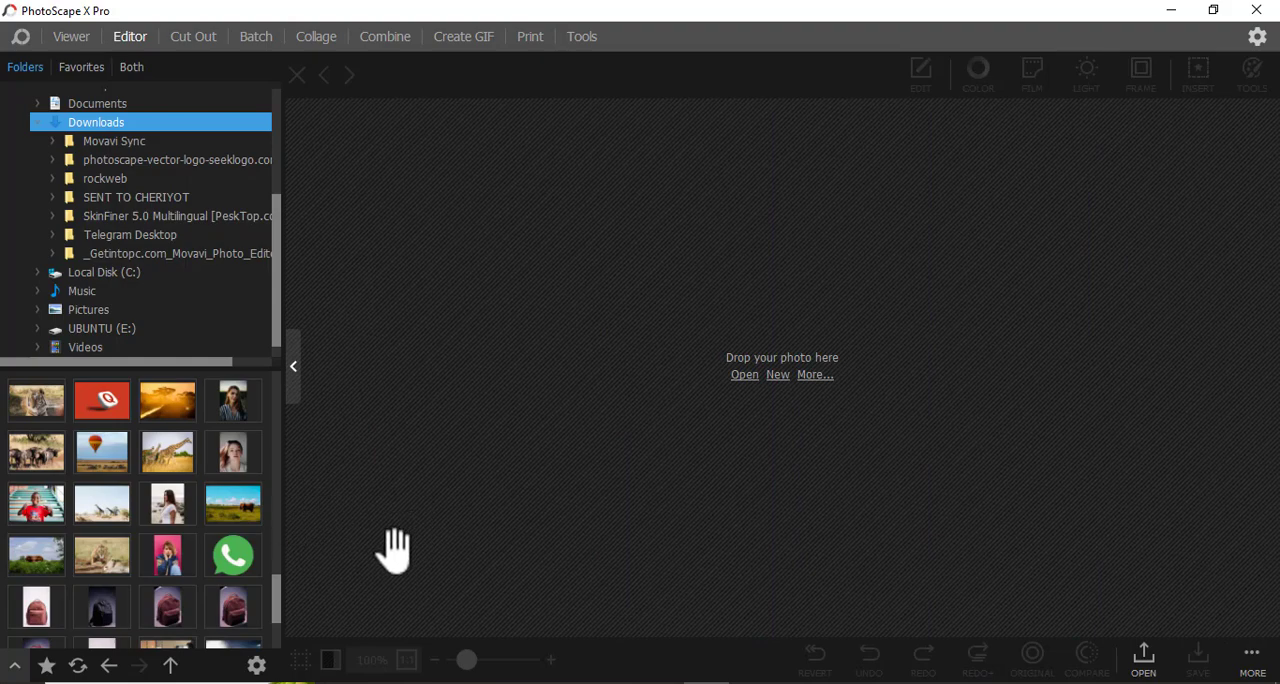
Load the photo pexels-sound-on-3760815 from the Downloads folder into the editor.
mouse_move(384, 683)
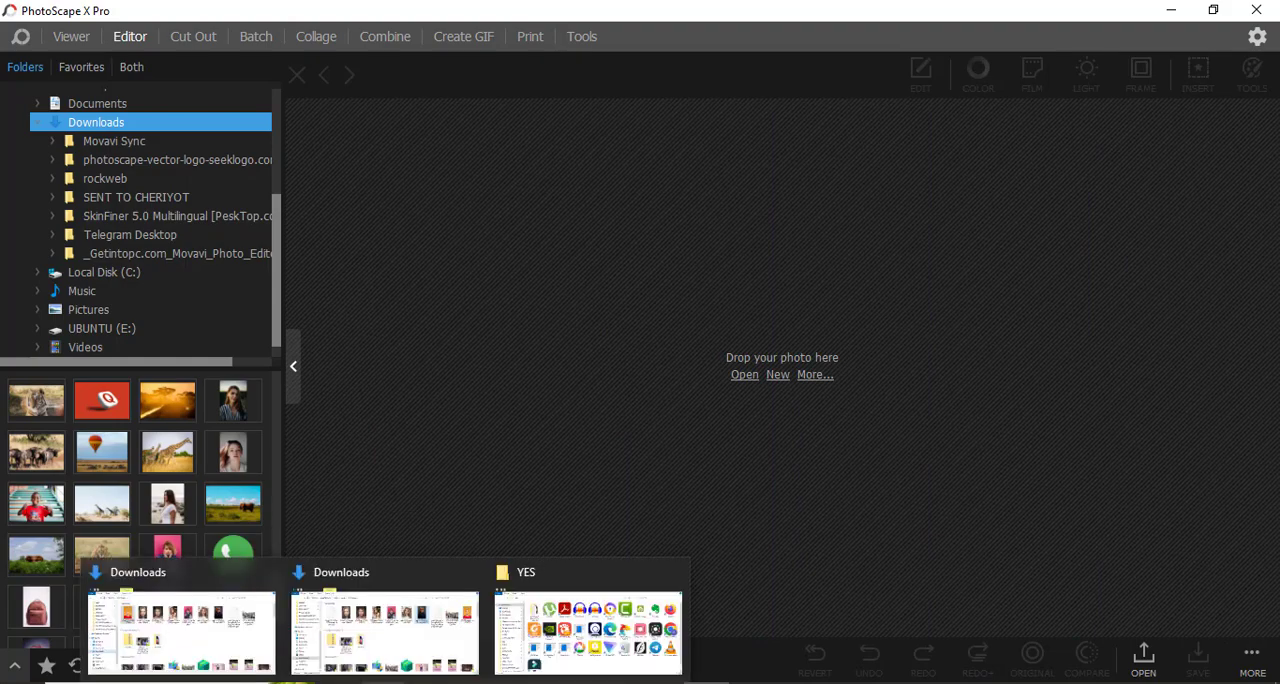
left_click(206, 650)
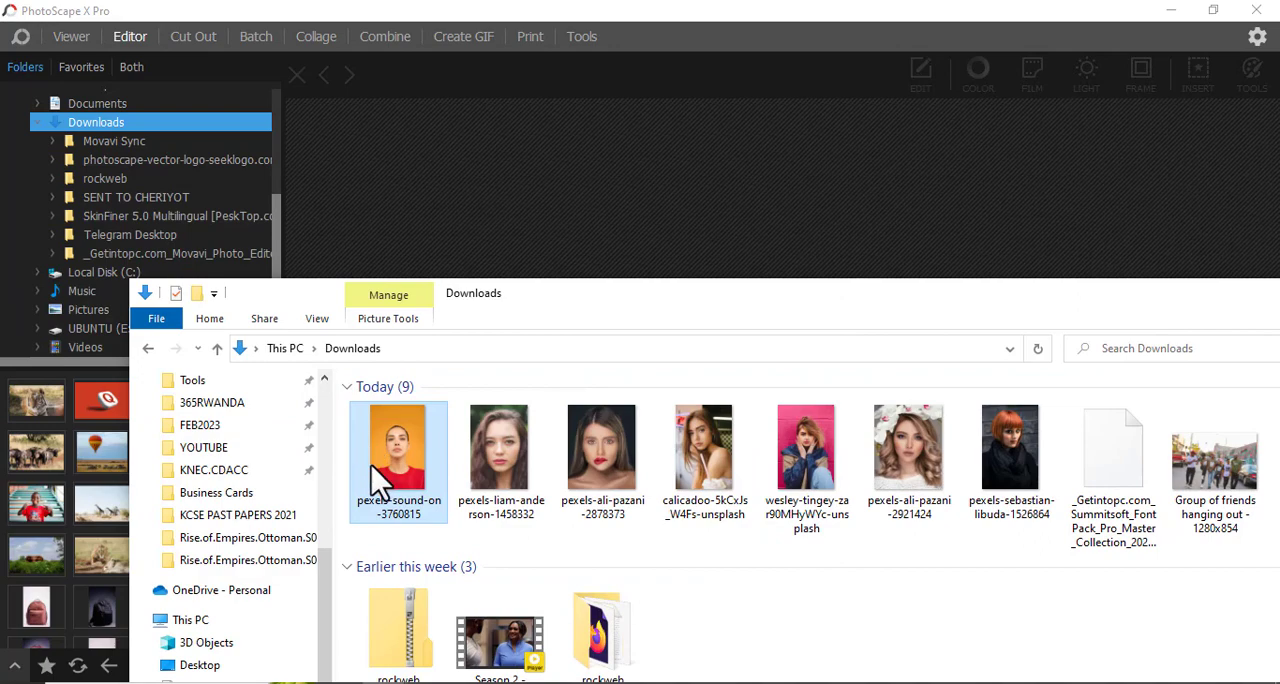
left_click_drag(376, 470, 545, 195)
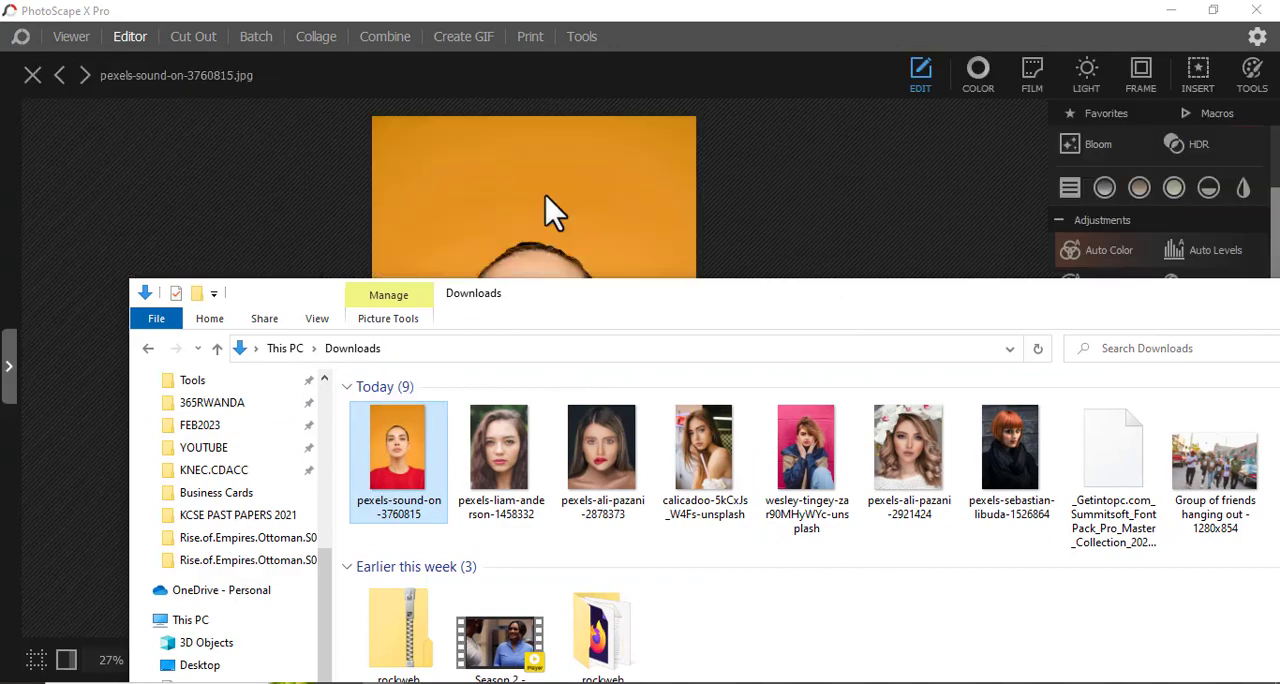
left_click(724, 225)
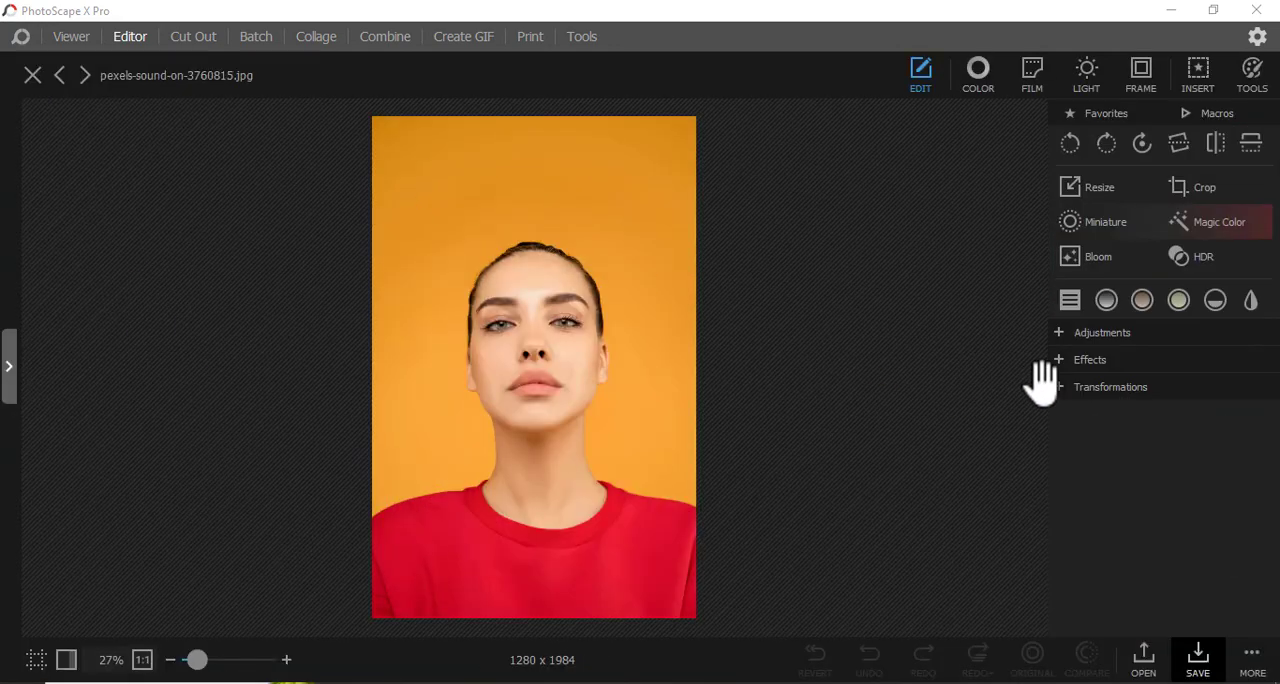
Start a Color Fill adjustment on the portrait and add a brush mask to it.
left_click(1064, 338)
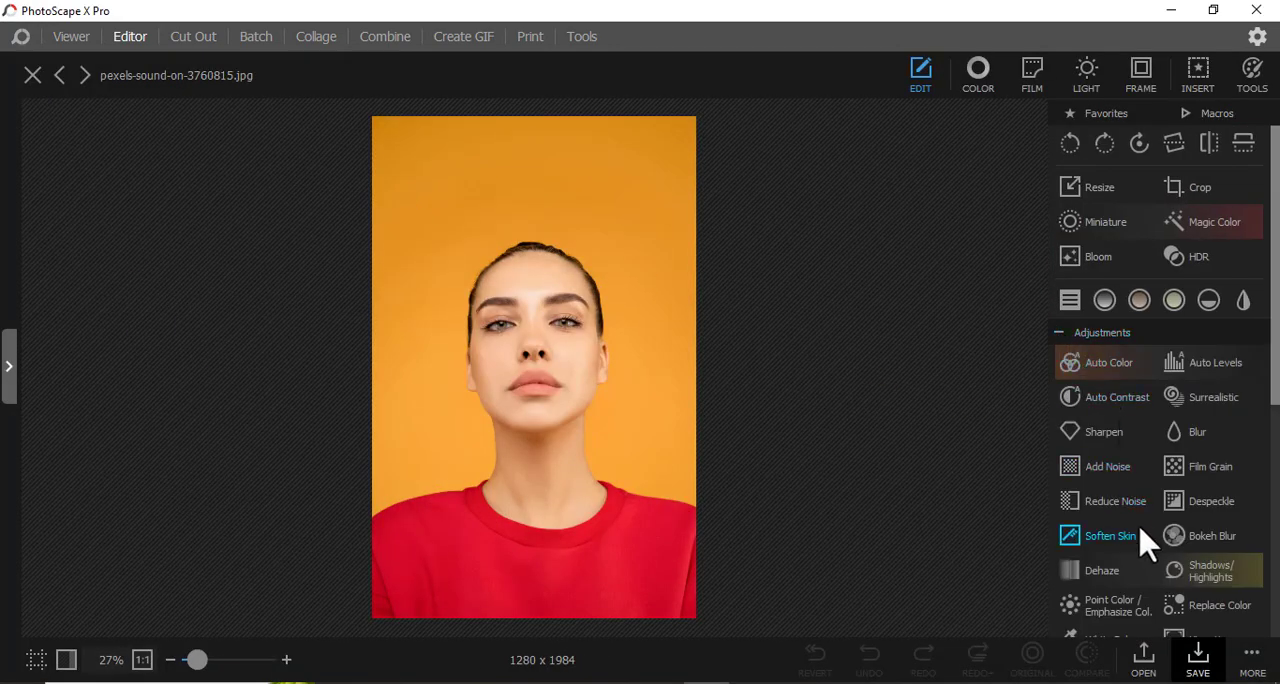
scroll(1175, 575, "down", 1)
scroll(1175, 575, "down", 1)
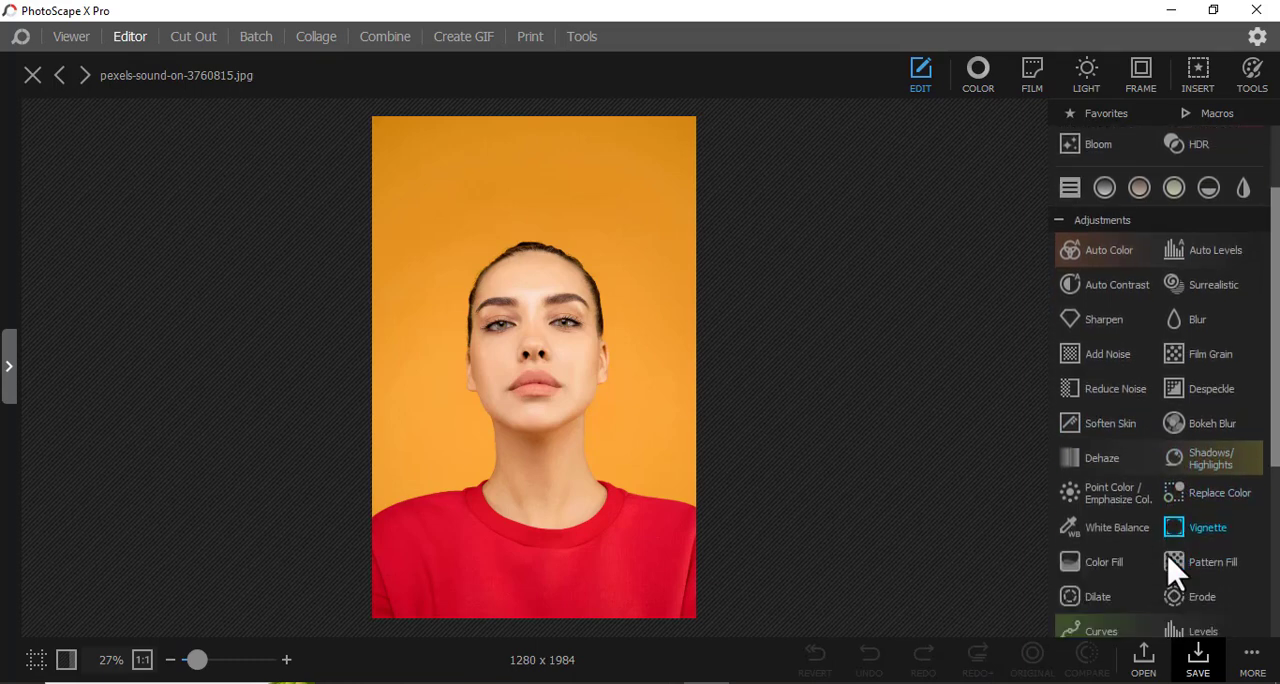
left_click(1100, 564)
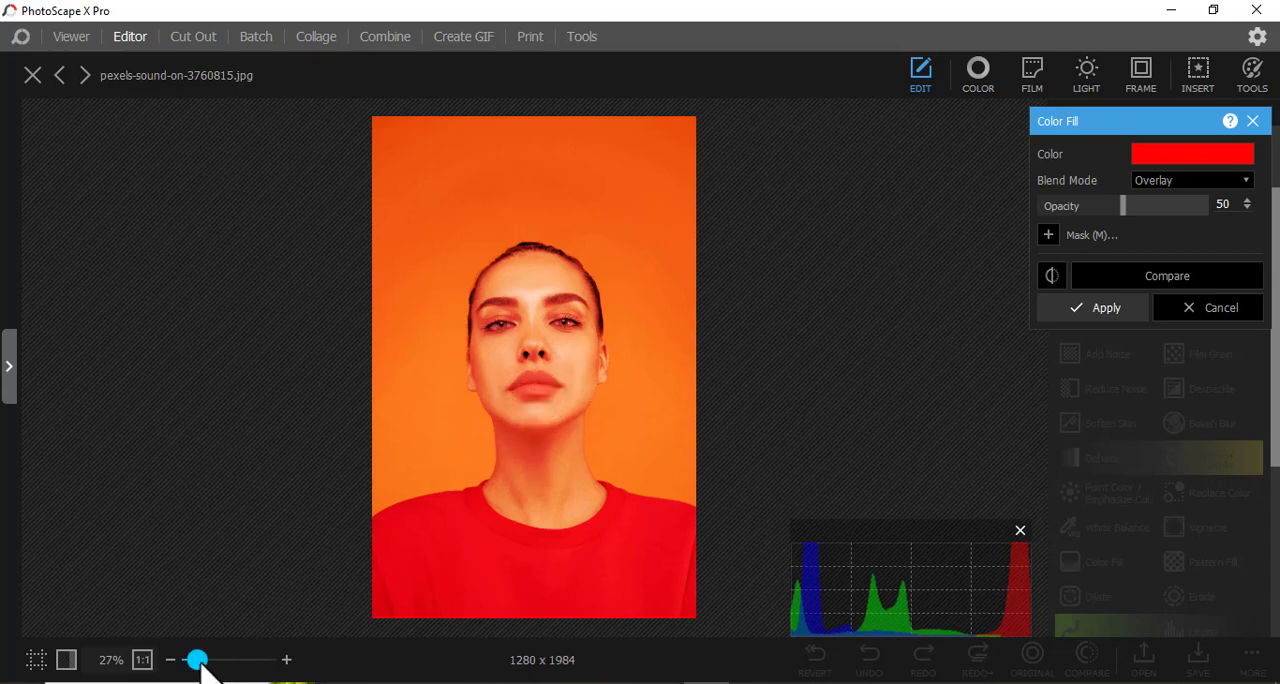
left_click_drag(200, 662, 233, 671)
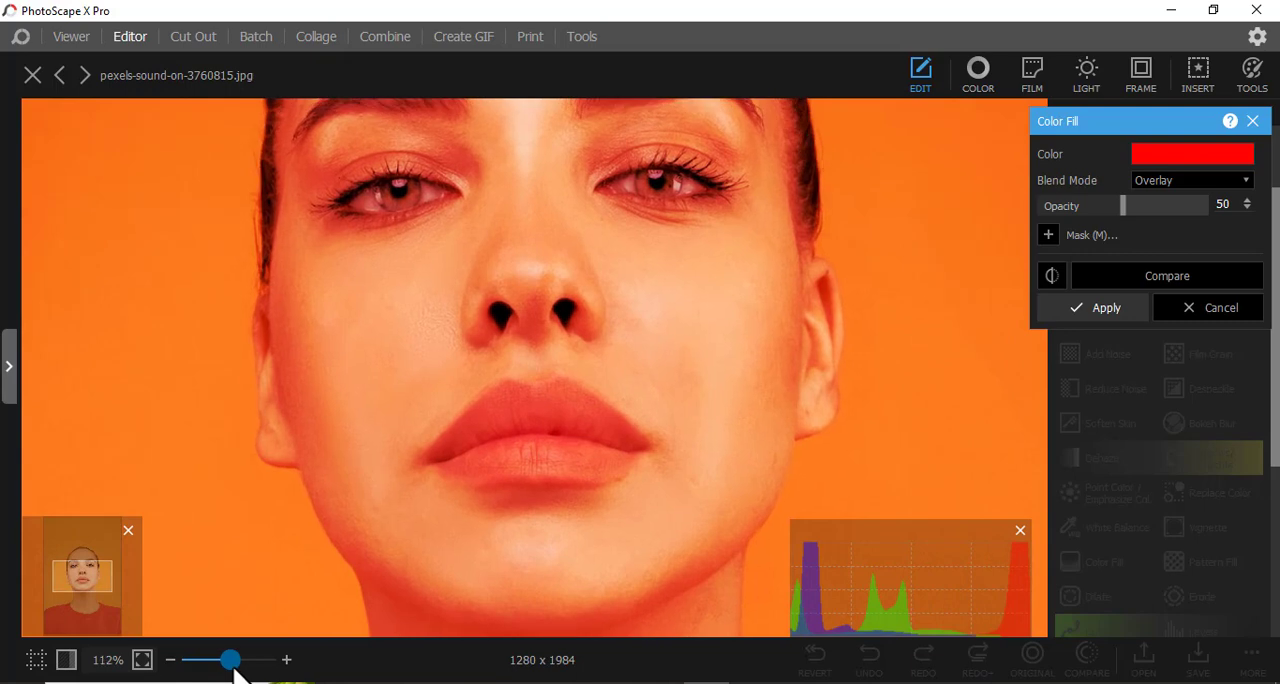
left_click(1048, 236)
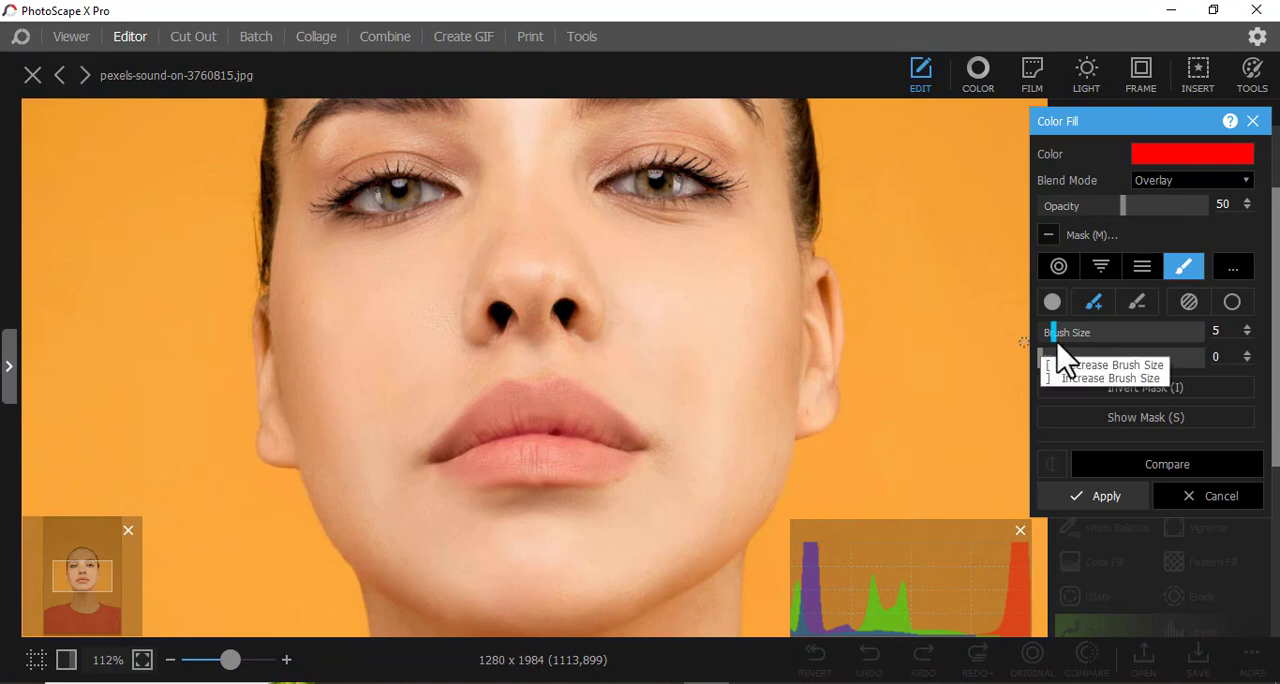
Paint the red fill over both lips with brush size 23 and hardness 0.
left_click_drag(1061, 336, 1104, 336)
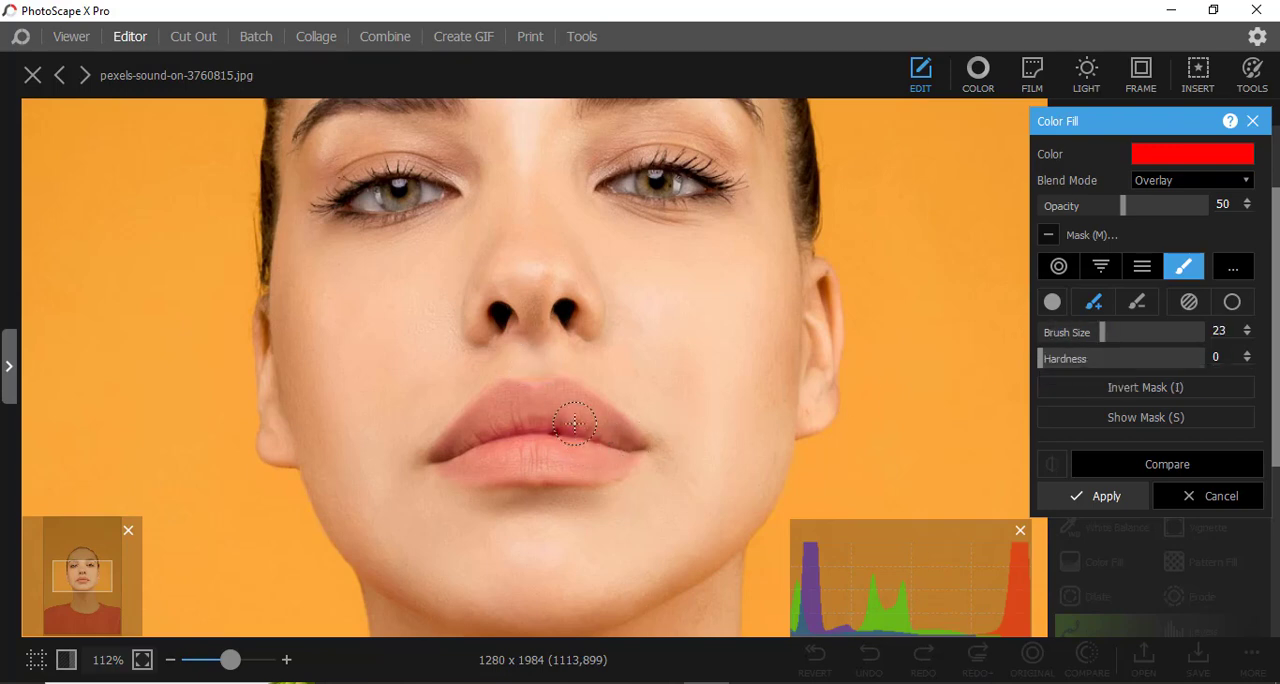
mouse_move(572, 418)
left_mouse_down()
mouse_move(486, 426)
mouse_move(442, 459)
mouse_move(510, 402)
mouse_move(477, 411)
mouse_move(564, 394)
mouse_move(627, 444)
mouse_move(499, 435)
mouse_move(452, 460)
mouse_move(578, 451)
mouse_move(600, 463)
mouse_move(507, 469)
left_mouse_up()
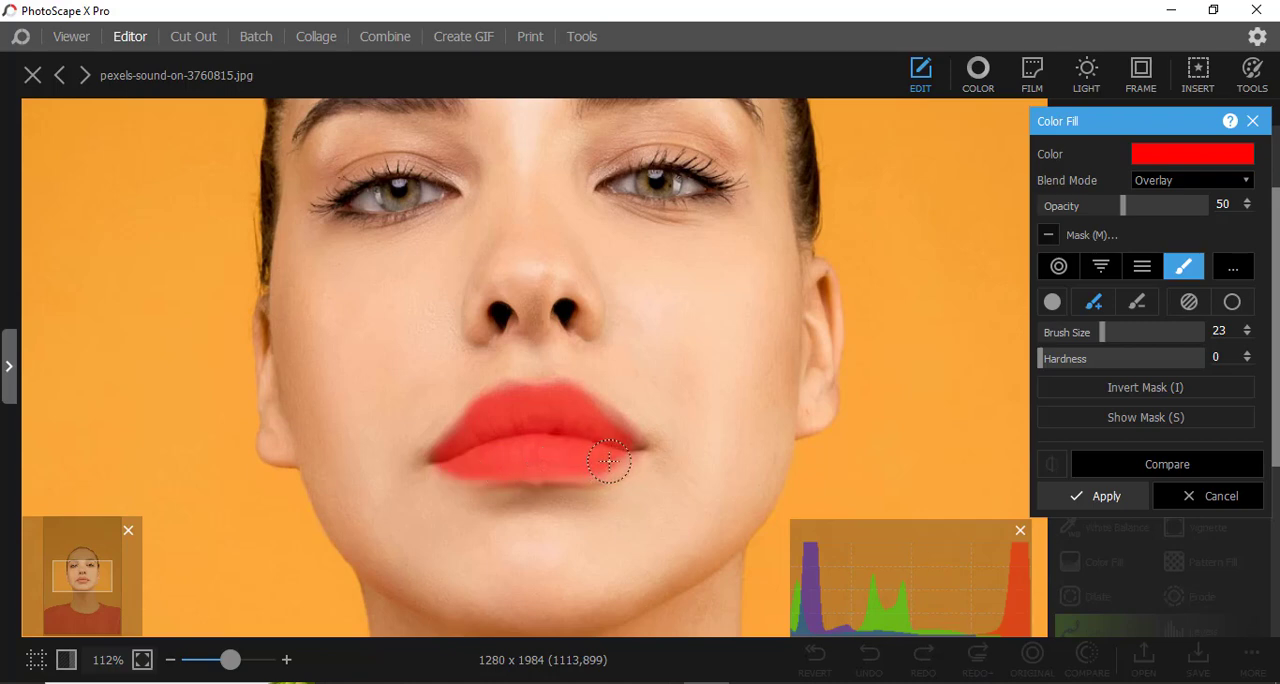
left_click_drag(614, 441, 604, 419)
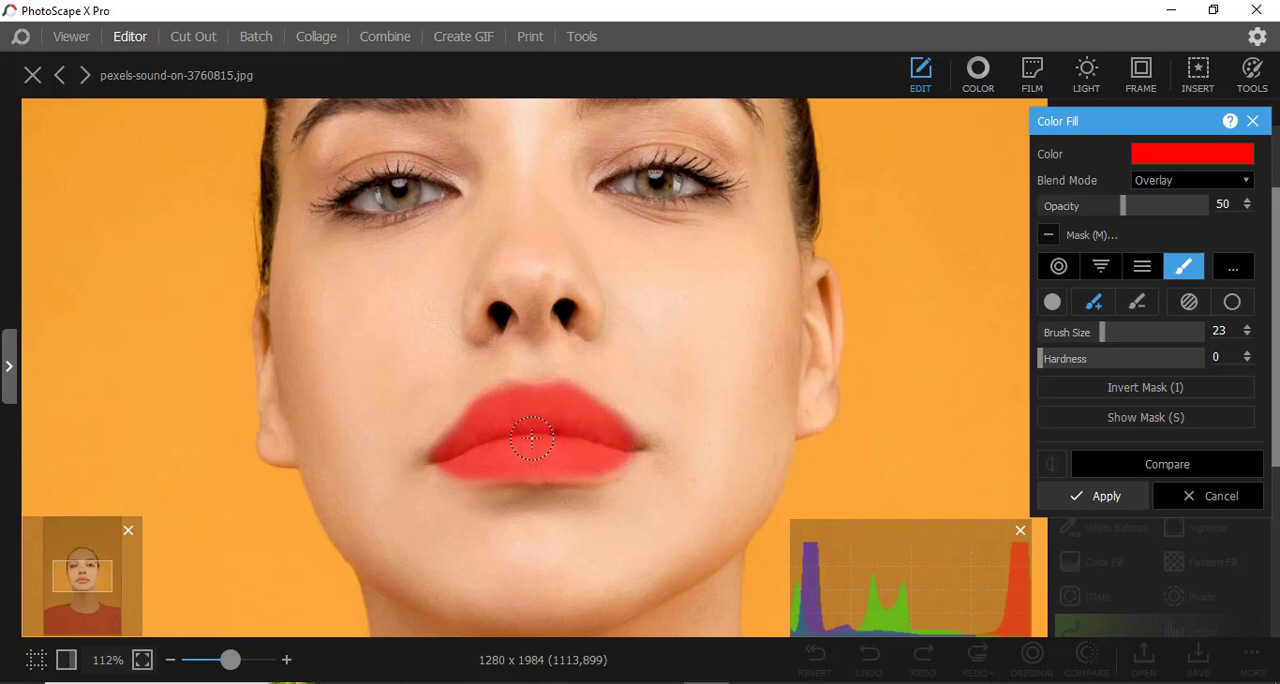
left_click(1076, 360)
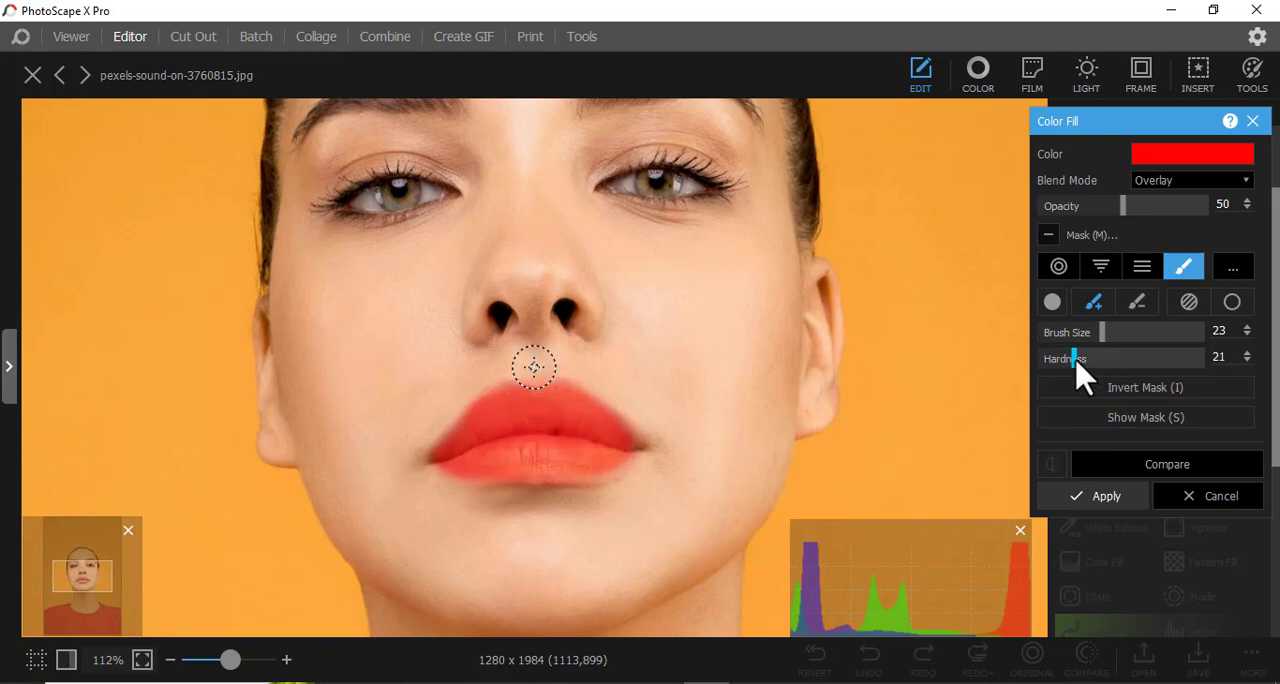
left_click(1046, 360)
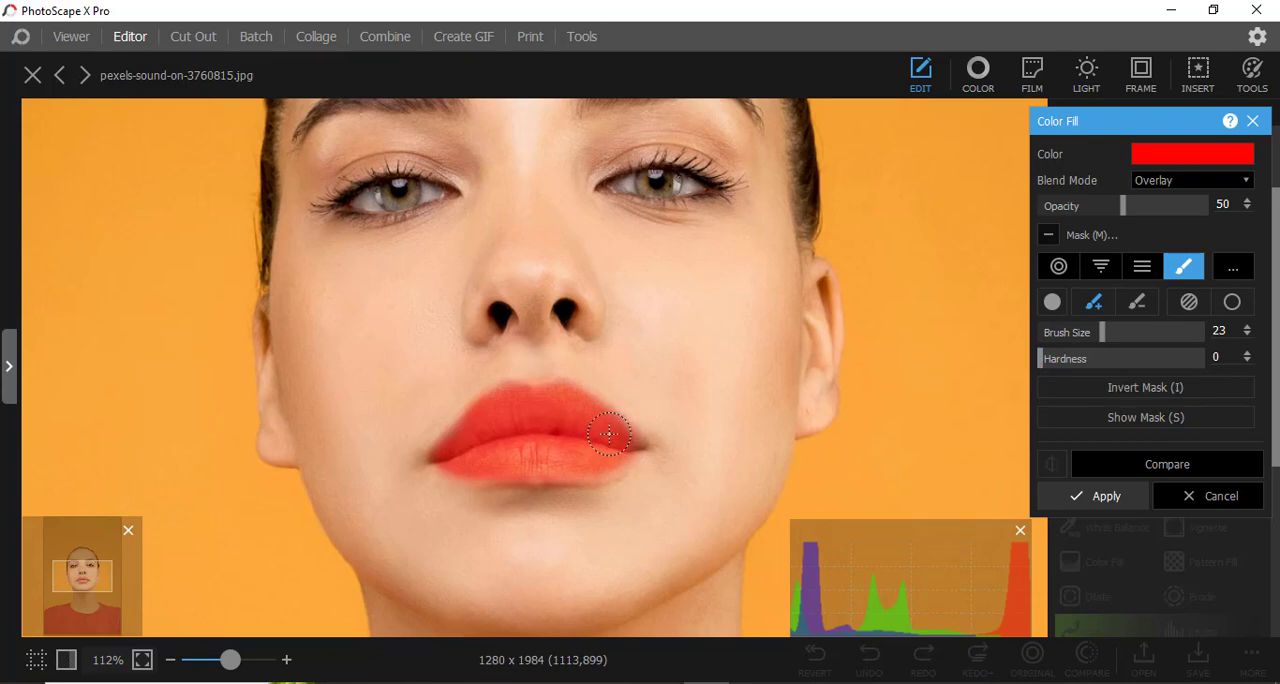
left_click_drag(536, 457, 616, 455)
Preview orange and yellow fill colors on the lips, choose red again and apply the Color Fill.
left_click(1180, 160)
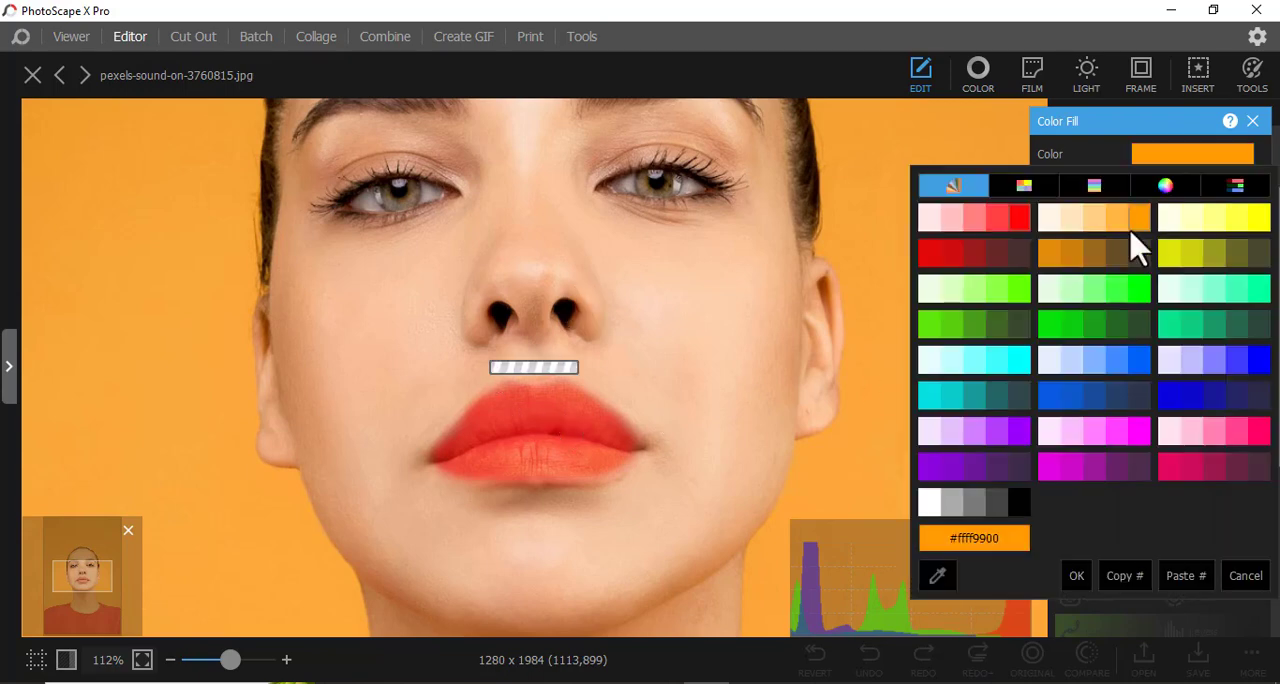
left_click(1198, 156)
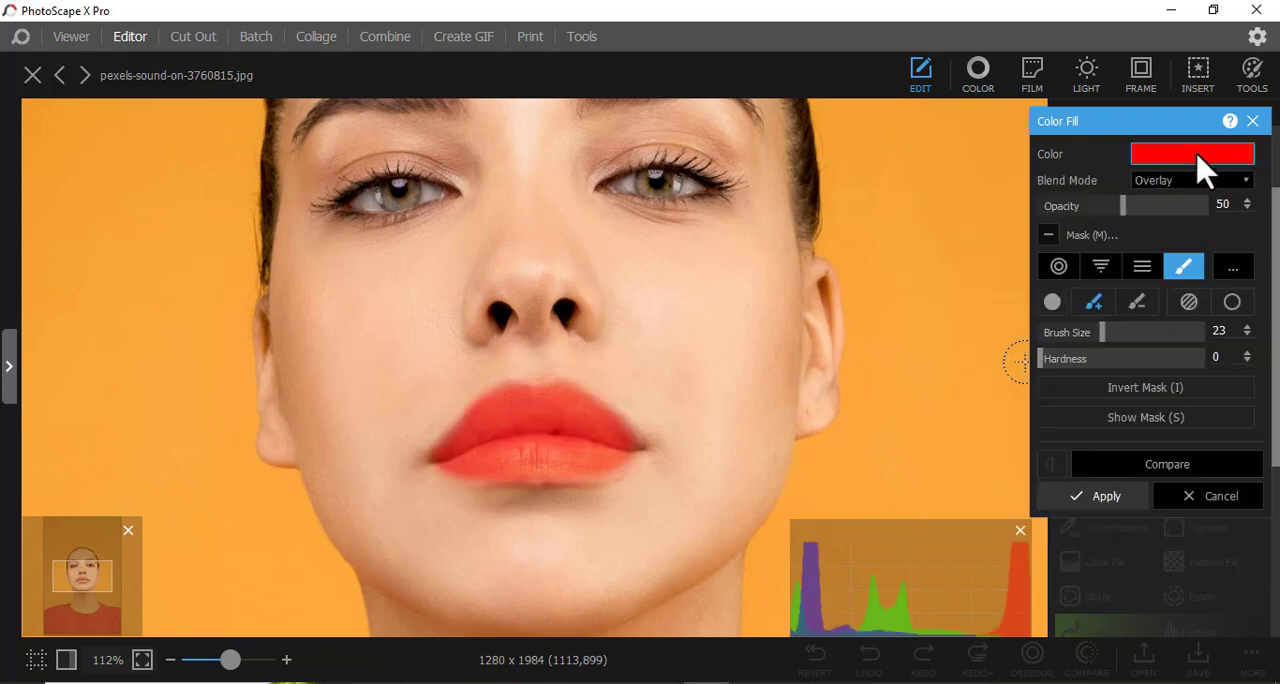
left_click(1198, 157)
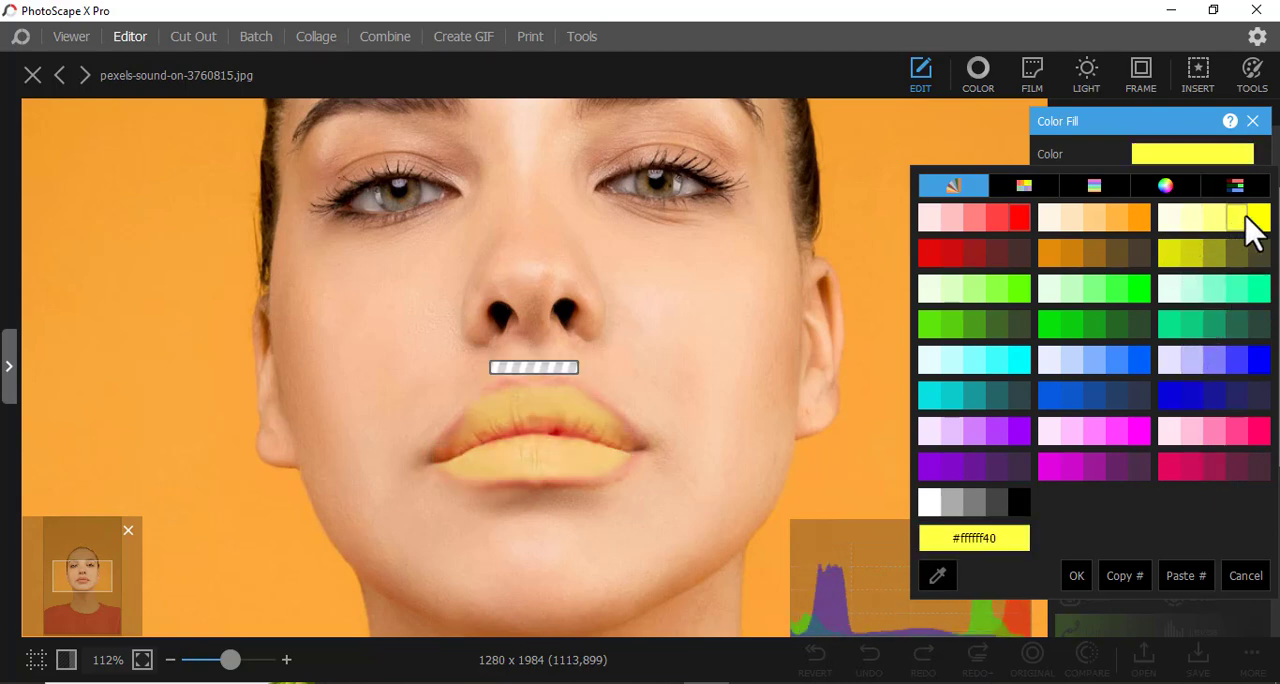
left_click(1022, 228)
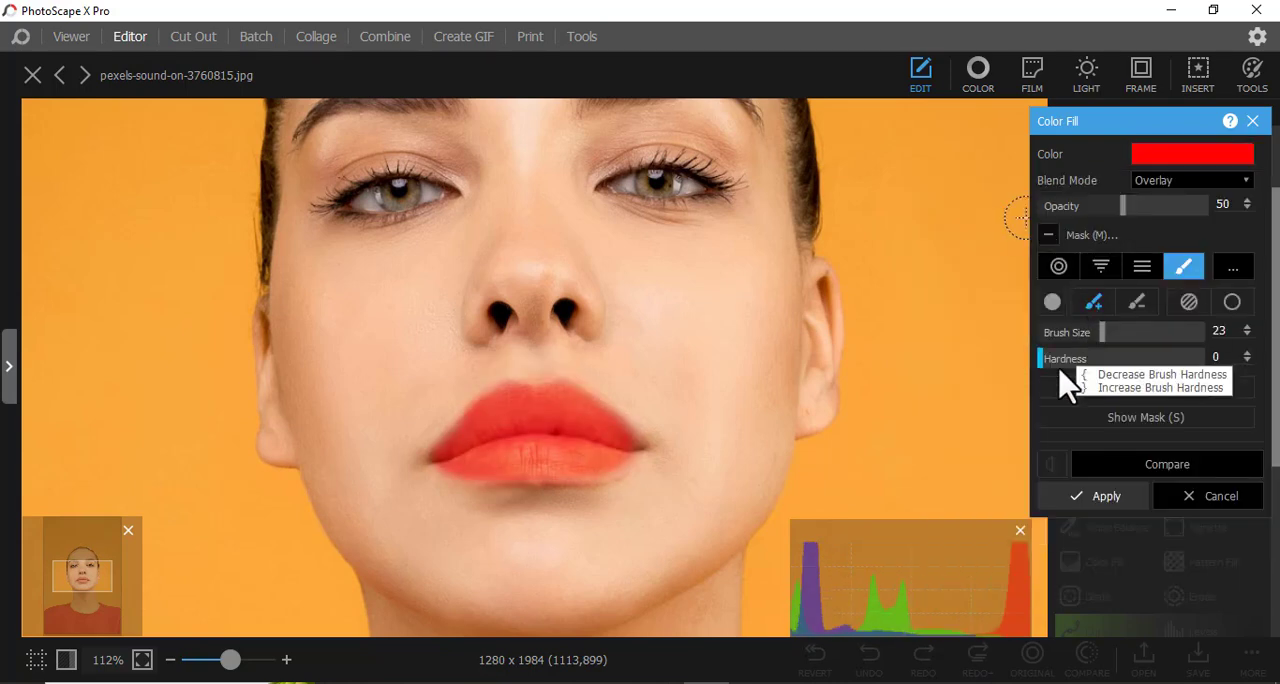
left_click(1106, 497)
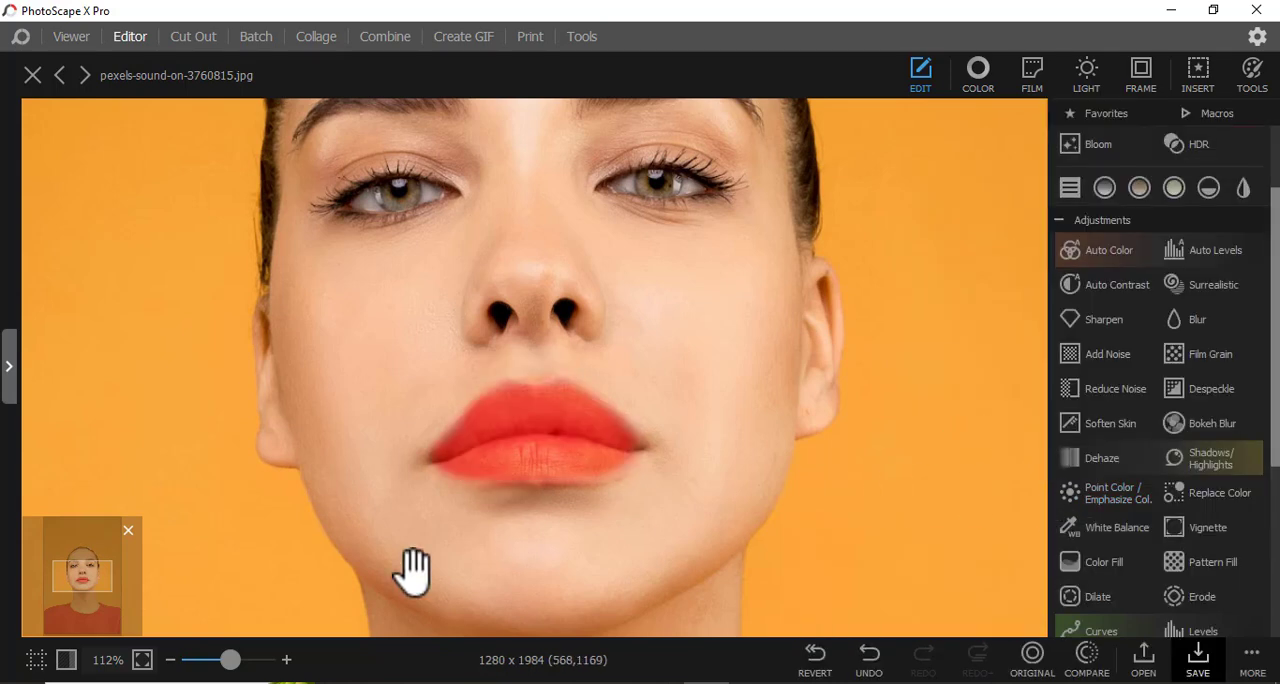
Review the recolored lips on the face and close the photo without saving it.
left_click(192, 660)
left_click_drag(203, 660, 216, 660)
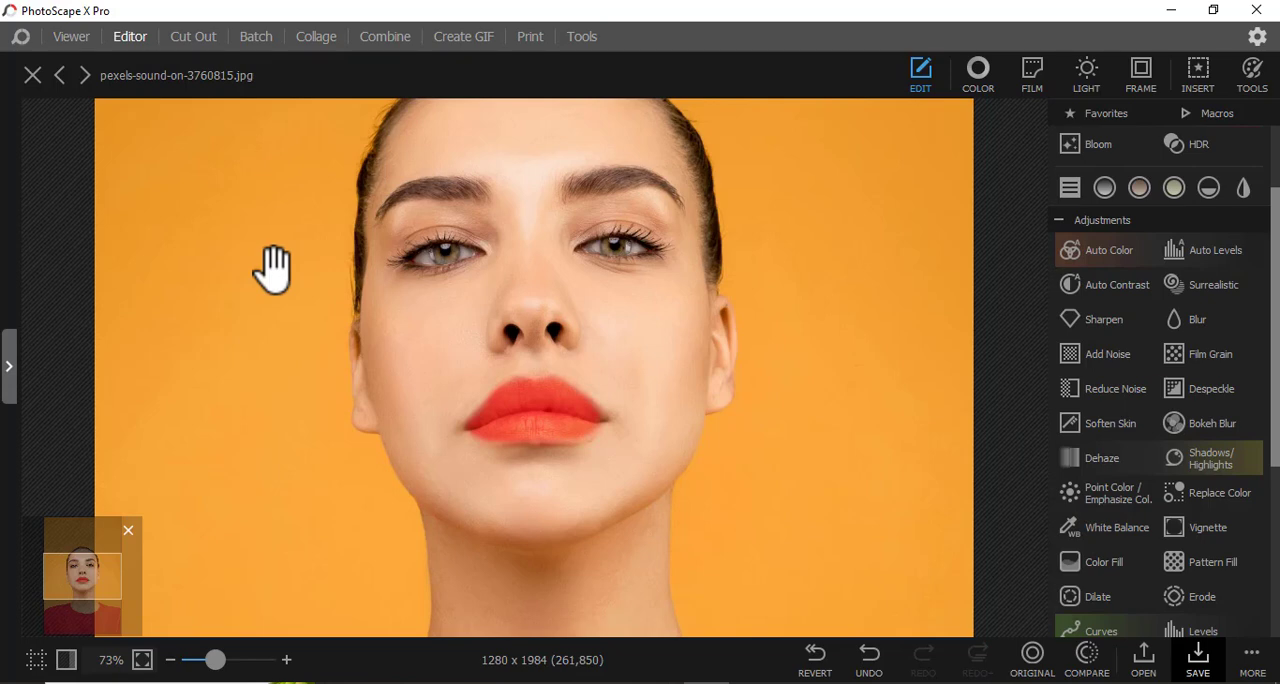
left_click(33, 75)
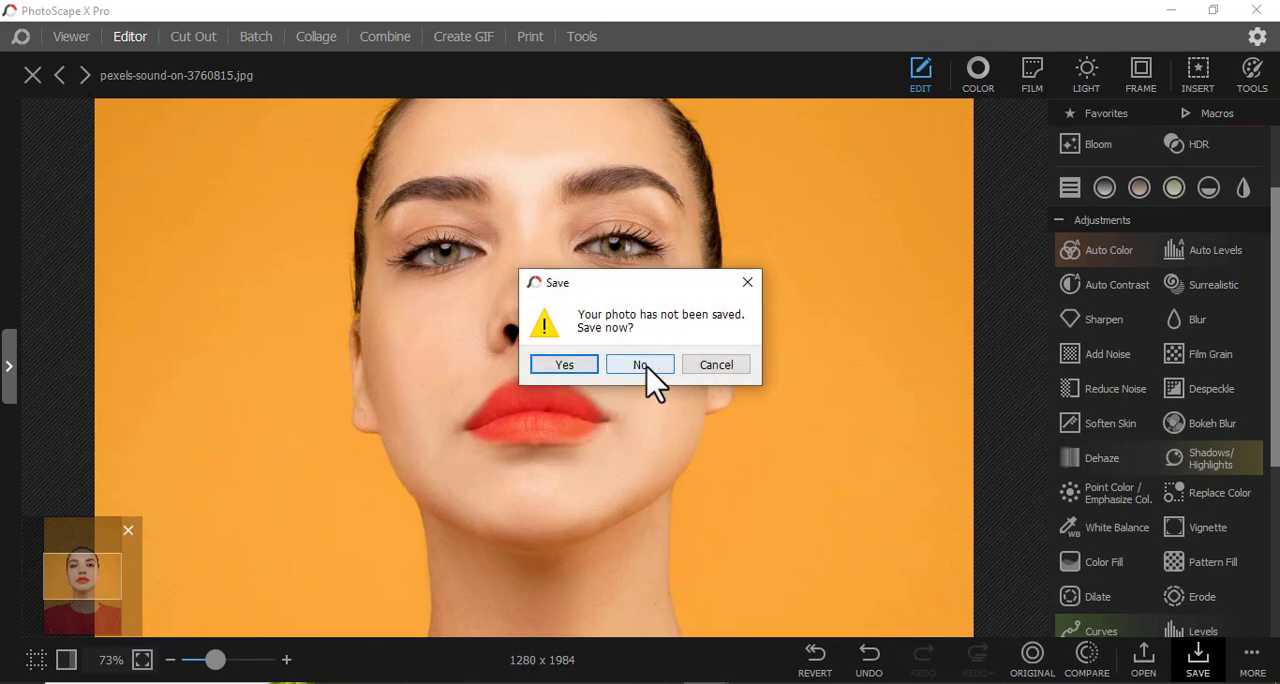
left_click(608, 367)
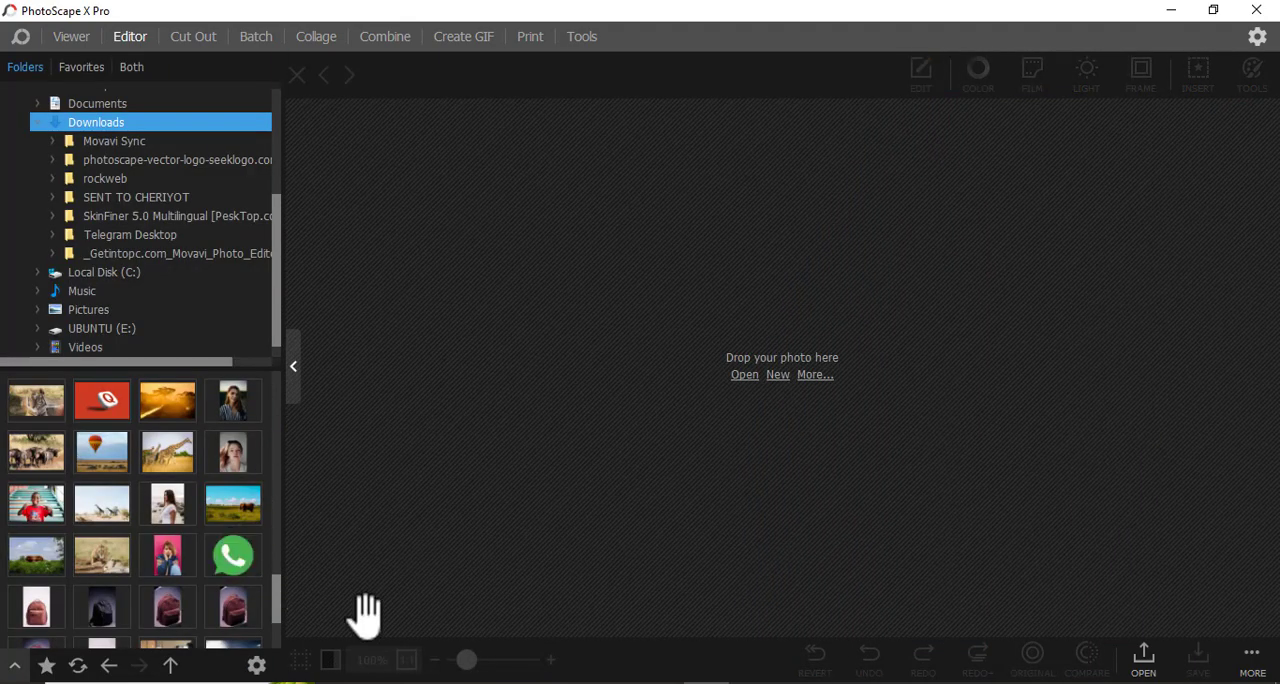
Load the portrait of the red-haired woman from the Downloads folder into the editor.
left_click(606, 681)
left_click_drag(711, 483, 701, 272)
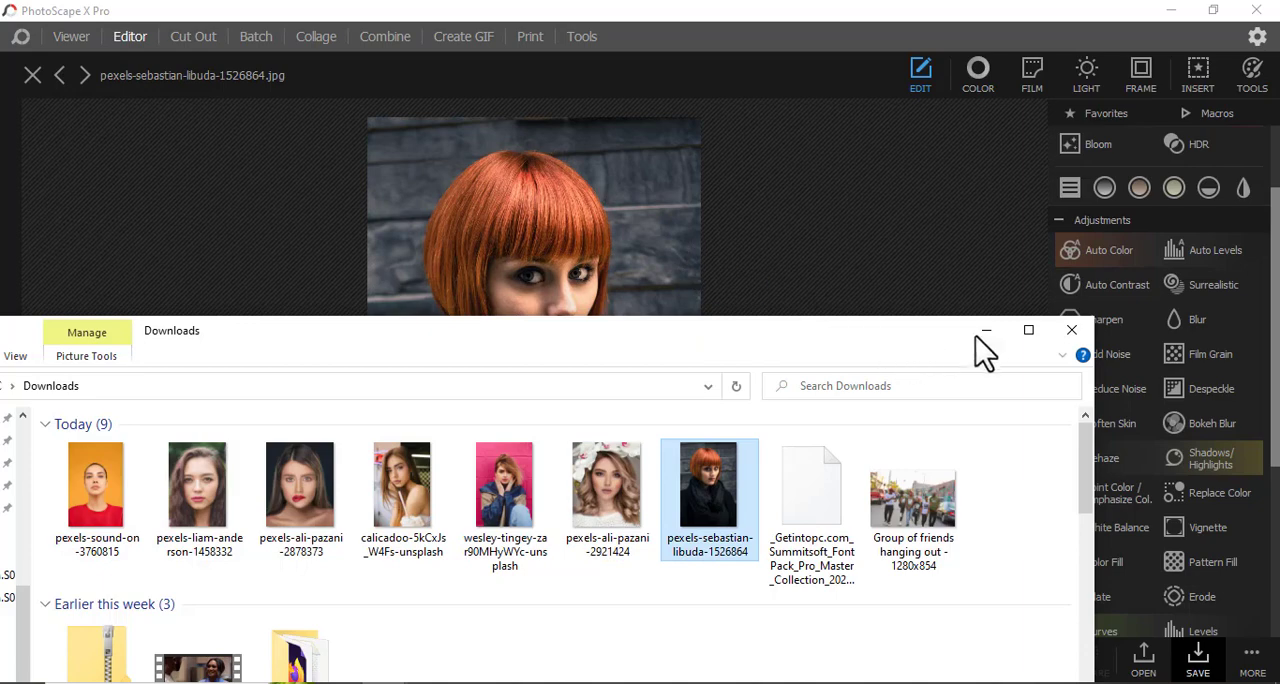
left_click(984, 331)
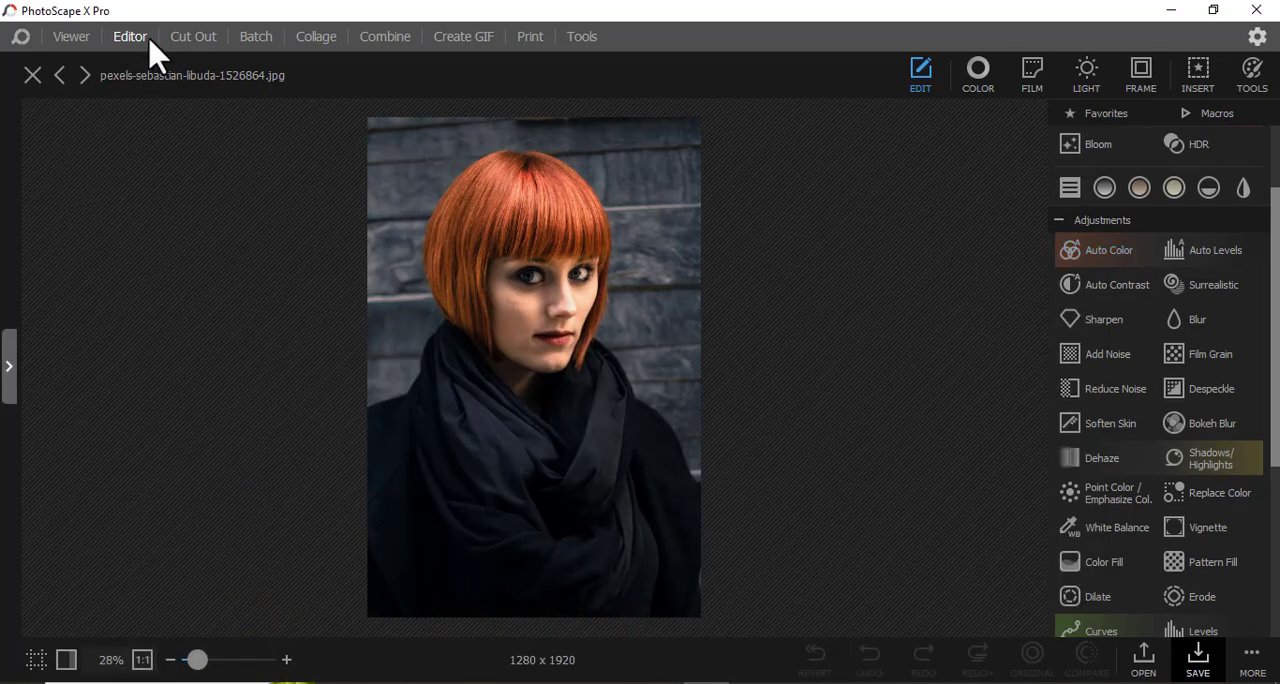
Start a Color Fill with a brush mask and paint a first red streak over the woman's hair.
left_click(1104, 562)
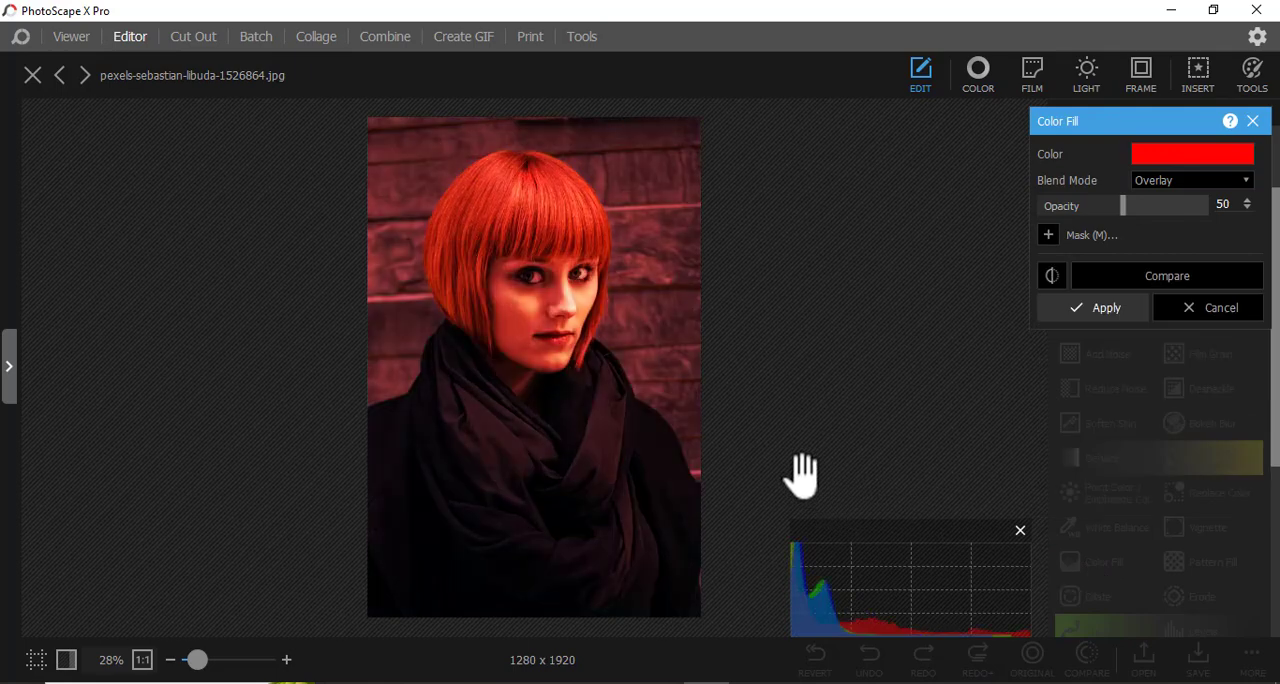
left_click(1068, 237)
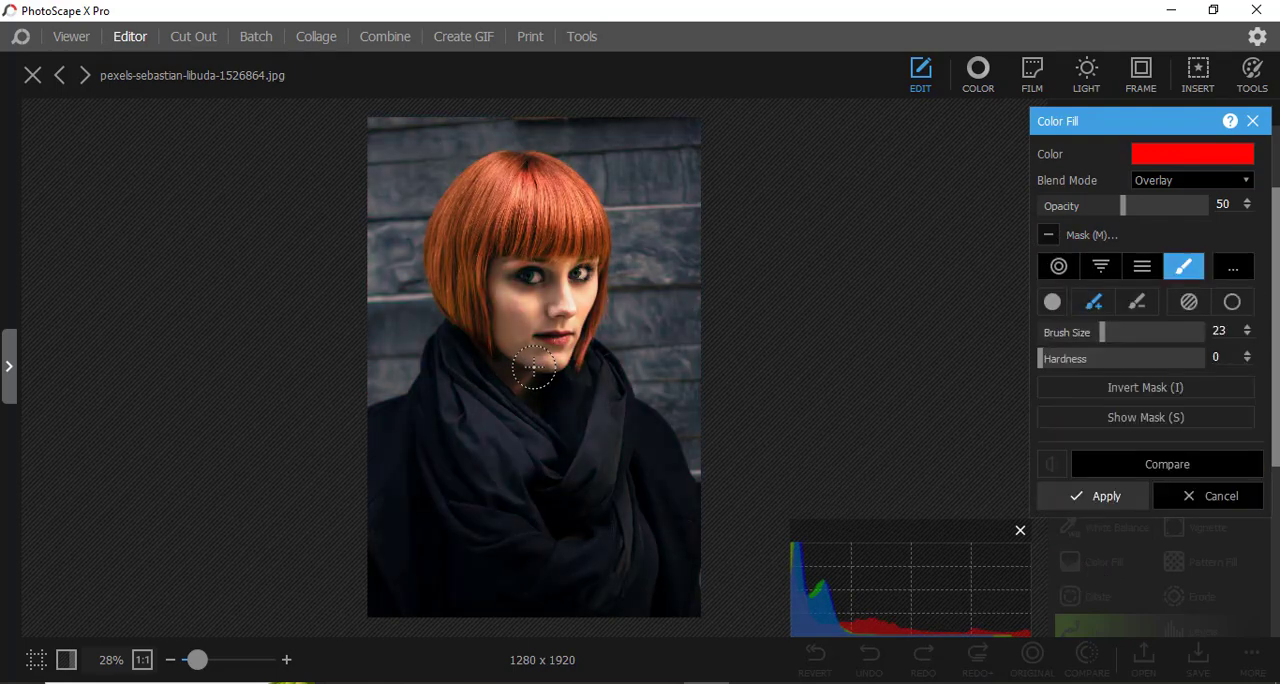
mouse_move(470, 303)
left_mouse_down()
mouse_move(451, 255)
mouse_move(549, 181)
mouse_move(493, 207)
mouse_move(529, 206)
left_mouse_up()
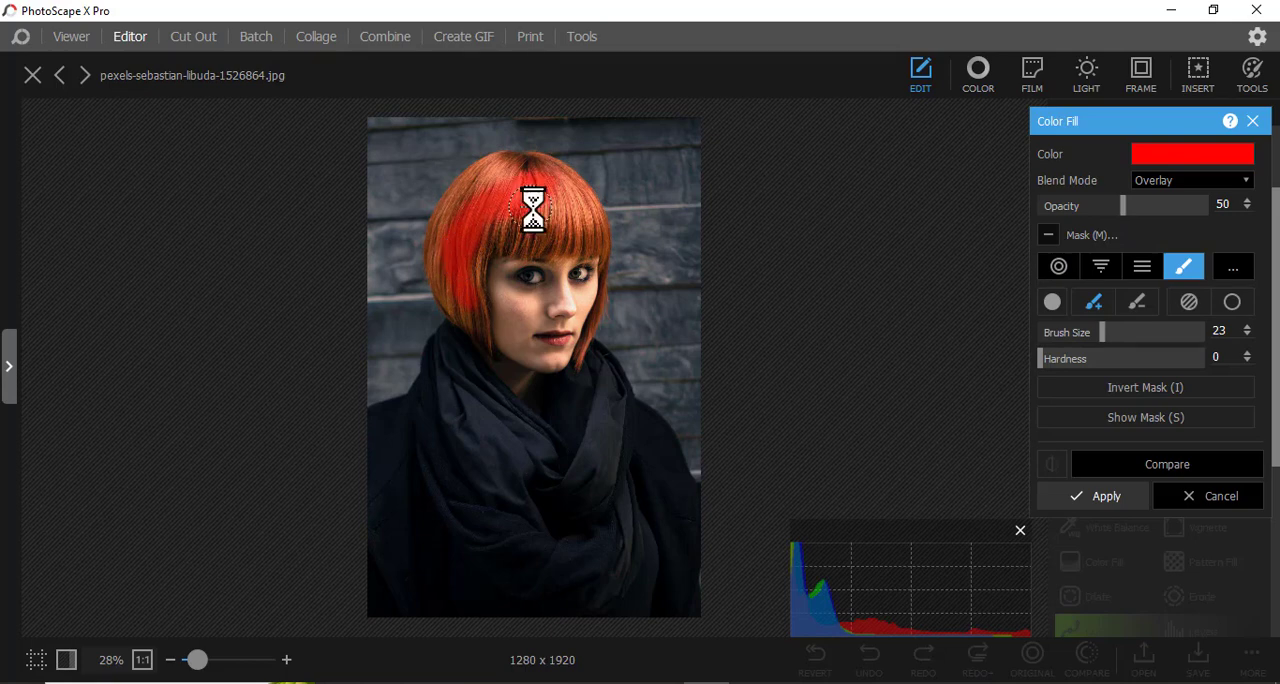
Set the mask brush size to 38 and paint red over the crown and fringe of the woman's hair.
left_click(1145, 333)
left_click_drag(527, 205, 487, 265)
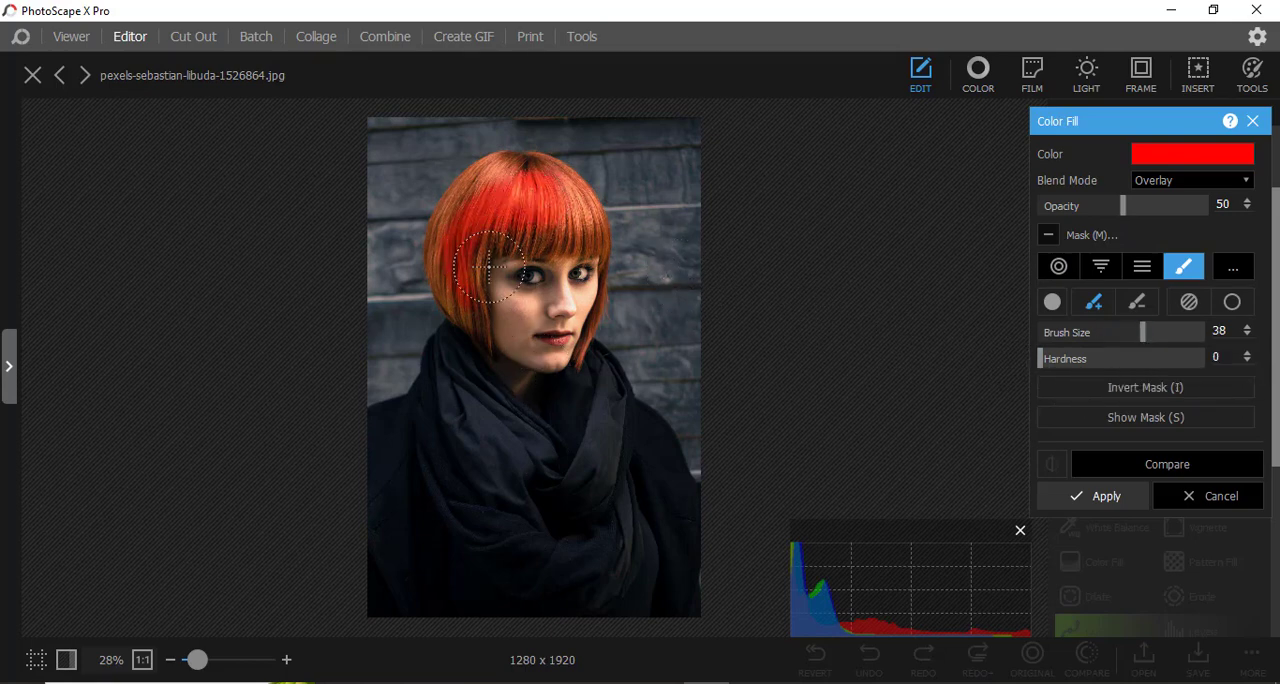
left_click_drag(200, 668, 217, 666)
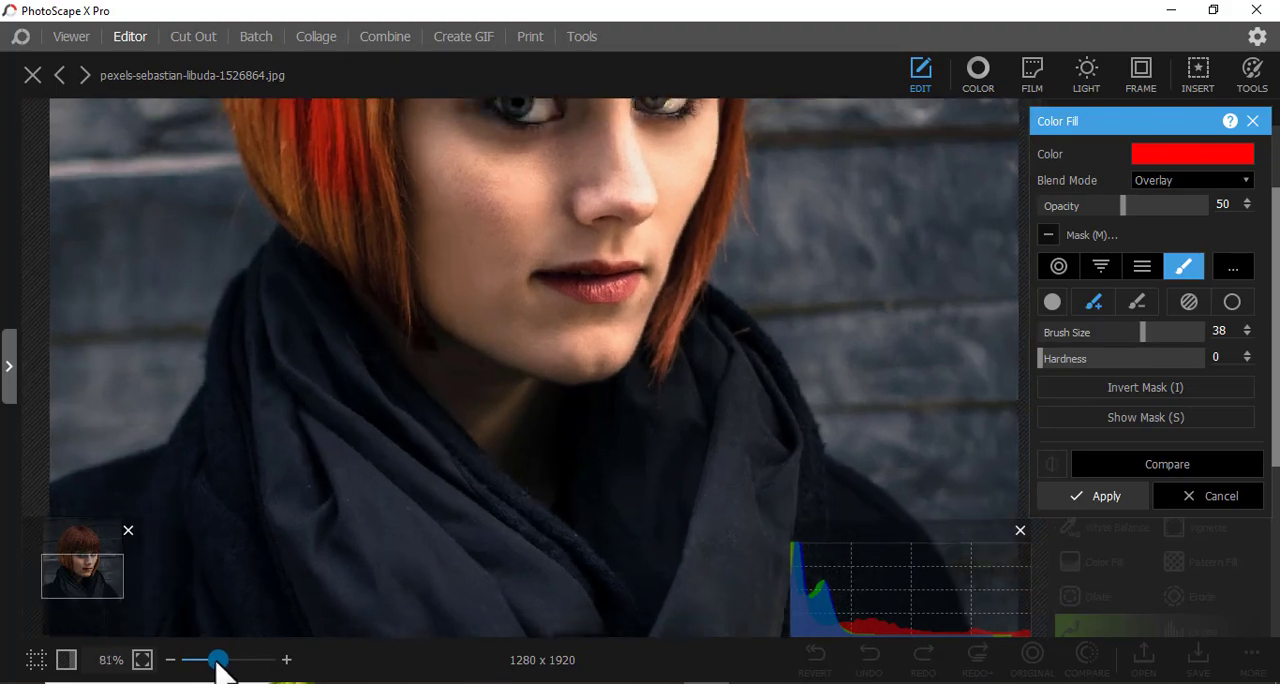
scroll(443, 466, "up", 4)
scroll(452, 408, "up", 2)
mouse_move(480, 240)
left_mouse_down()
mouse_move(381, 270)
mouse_move(338, 300)
mouse_move(277, 410)
mouse_move(264, 518)
mouse_move(257, 407)
mouse_move(313, 301)
mouse_move(386, 248)
mouse_move(458, 217)
mouse_move(494, 218)
mouse_move(337, 248)
mouse_move(415, 231)
mouse_move(444, 208)
mouse_move(561, 234)
mouse_move(619, 301)
mouse_move(590, 228)
mouse_move(554, 206)
mouse_move(622, 235)
mouse_move(693, 394)
mouse_move(598, 378)
mouse_move(612, 392)
mouse_move(442, 405)
mouse_move(536, 414)
mouse_move(467, 427)
mouse_move(533, 441)
mouse_move(399, 446)
mouse_move(408, 462)
mouse_move(670, 440)
left_mouse_up()
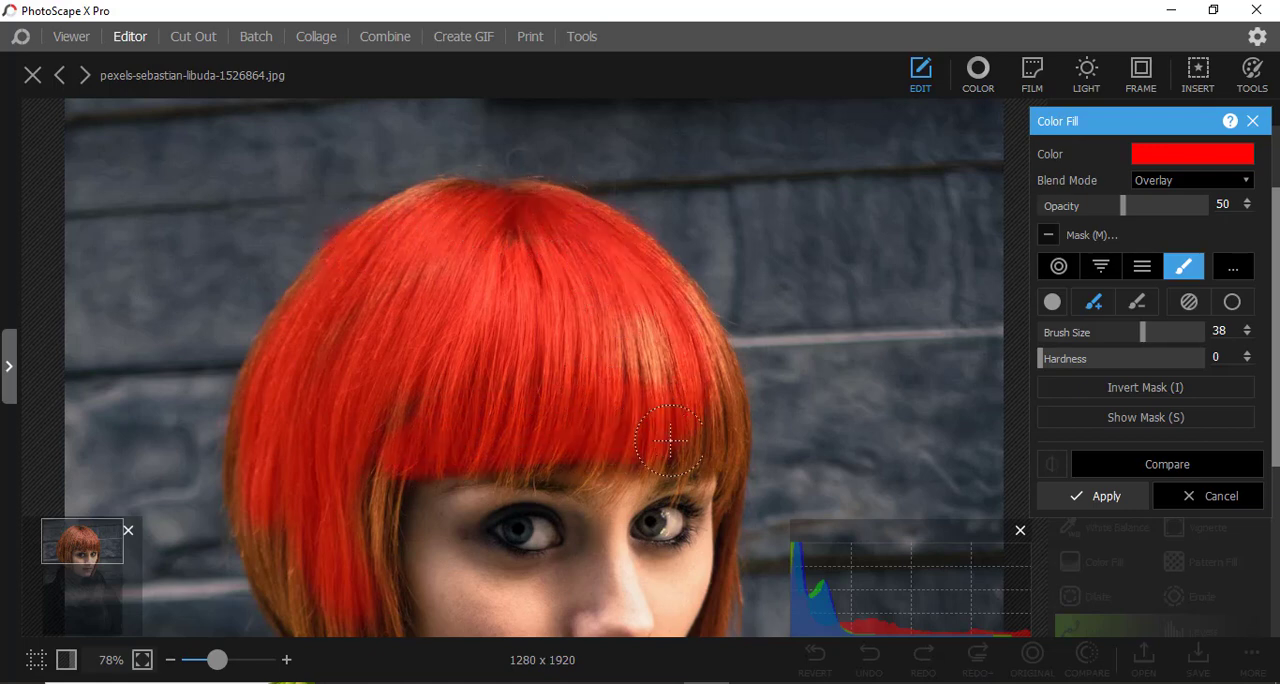
mouse_move(562, 455)
left_mouse_down()
mouse_move(671, 431)
mouse_move(672, 337)
mouse_move(653, 304)
mouse_move(713, 370)
mouse_move(726, 469)
mouse_move(597, 471)
left_mouse_up()
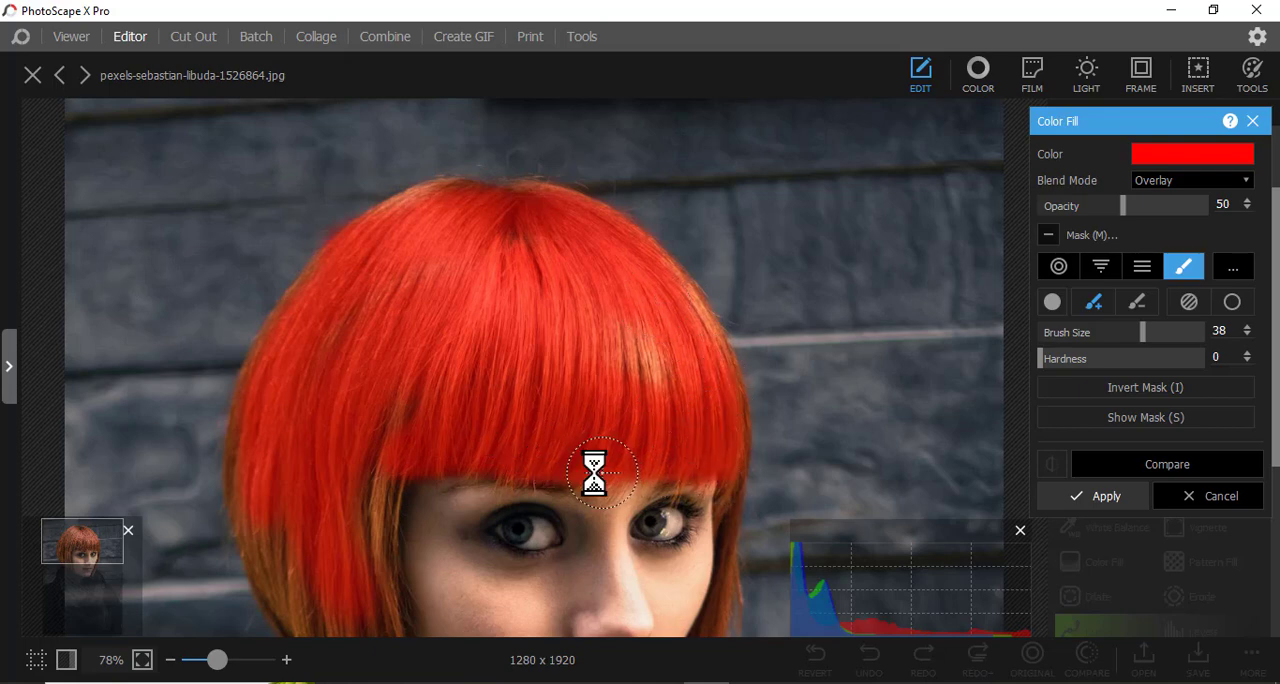
Paint red down the long side hair on the image's left, from beside the cheek to the scarf.
scroll(494, 359, "down", 2)
scroll(494, 359, "down", 2)
mouse_move(329, 331)
left_mouse_down()
mouse_move(271, 287)
mouse_move(269, 337)
mouse_move(318, 428)
mouse_move(345, 447)
mouse_move(362, 279)
left_mouse_up()
mouse_move(354, 470)
left_mouse_down()
mouse_move(371, 429)
mouse_move(377, 449)
left_mouse_up()
left_click_drag(400, 516, 374, 451)
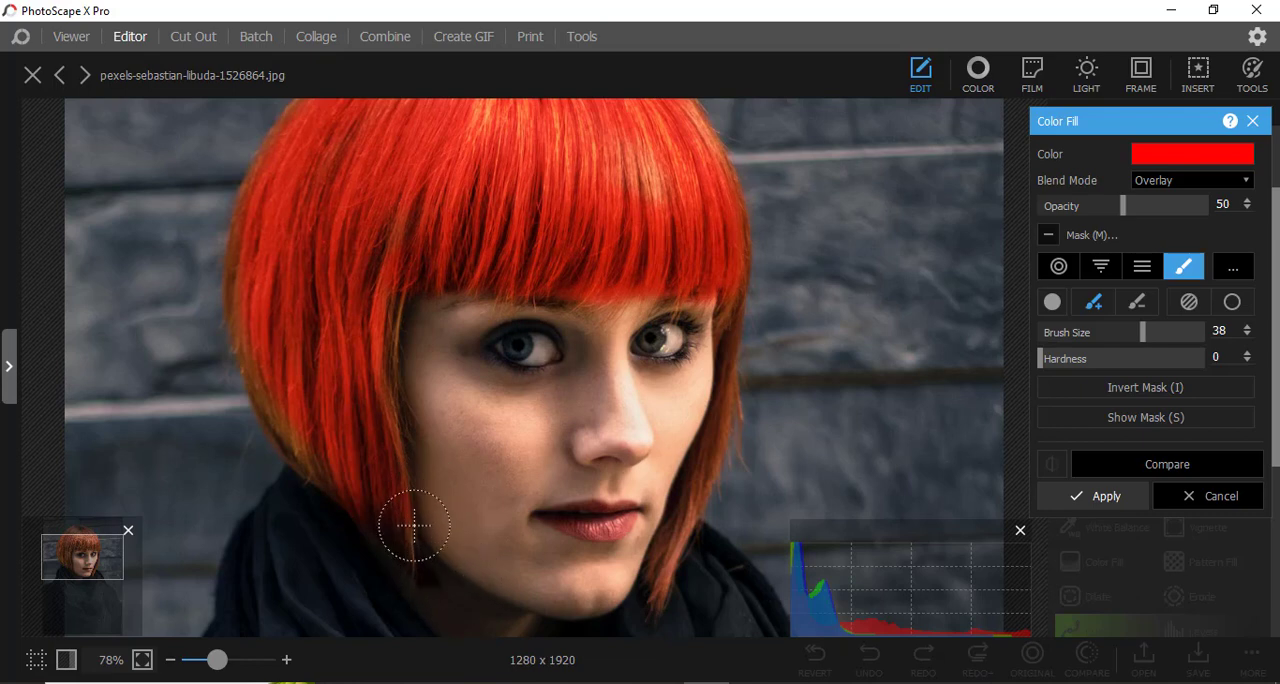
left_click_drag(363, 475, 370, 485)
Erase the mask where the red spills onto the scarf below the hair.
left_click(1137, 302)
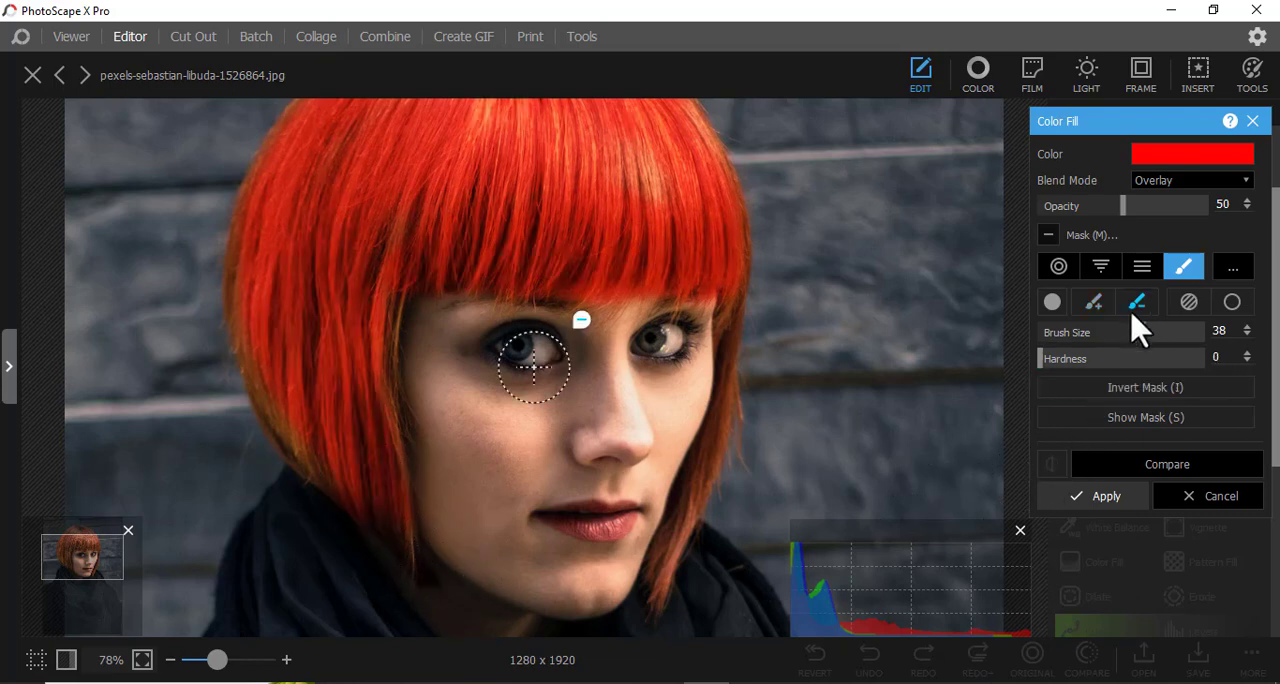
mouse_move(323, 531)
left_mouse_down()
mouse_move(347, 551)
mouse_move(316, 512)
mouse_move(348, 523)
mouse_move(352, 508)
mouse_move(378, 542)
mouse_move(354, 506)
left_mouse_up()
left_click(355, 508)
Return to adding to the mask and paint over the outer edge and tips of the same side hair.
left_click(1094, 302)
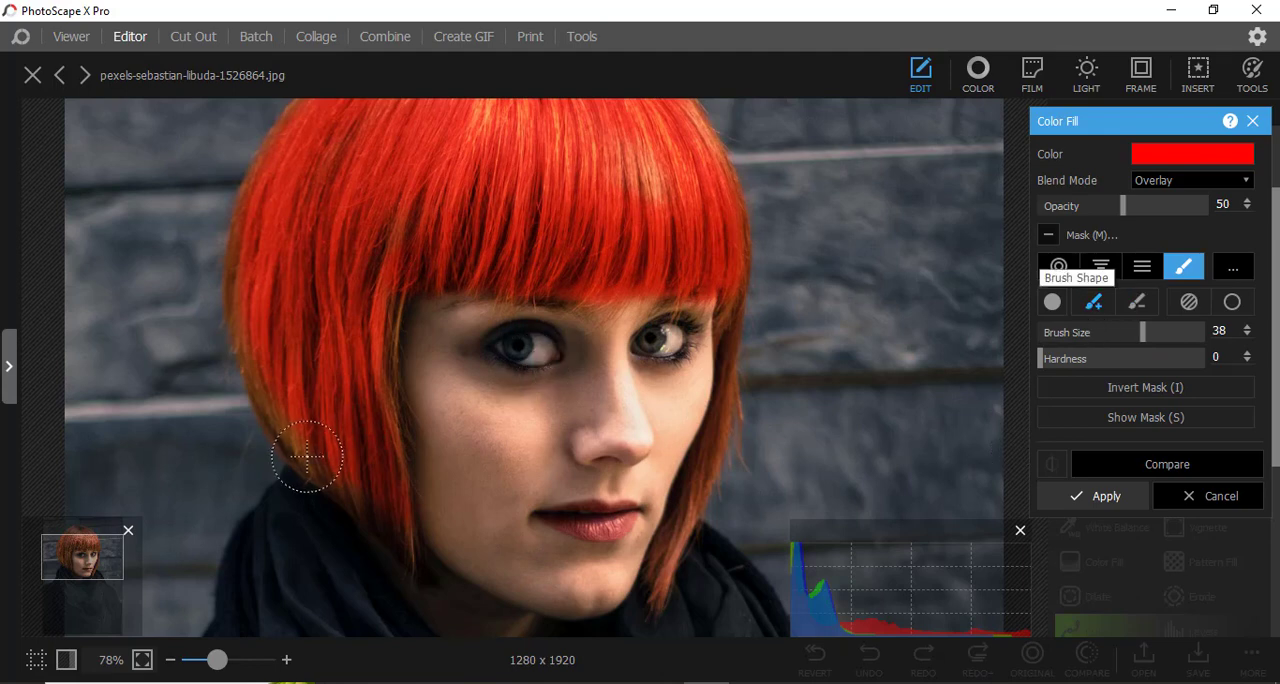
mouse_move(278, 342)
left_mouse_down()
mouse_move(263, 316)
mouse_move(261, 358)
mouse_move(294, 442)
mouse_move(389, 509)
left_mouse_up()
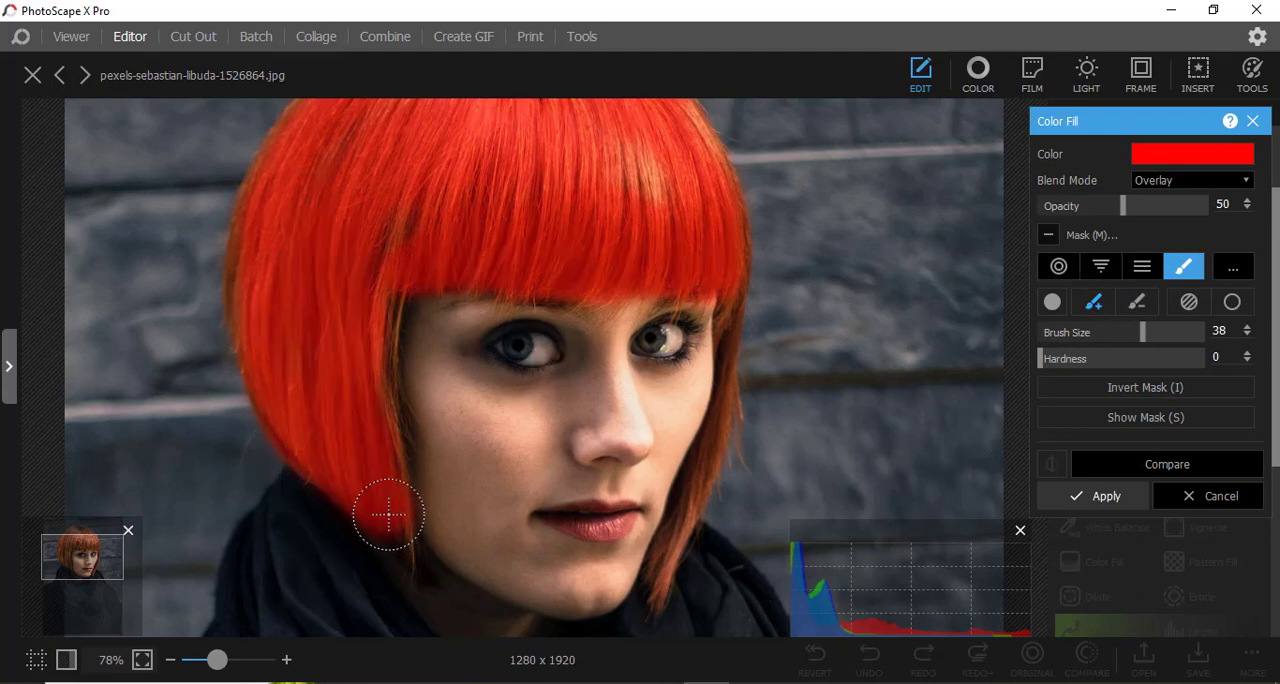
mouse_move(270, 227)
left_mouse_down()
mouse_move(247, 264)
mouse_move(249, 216)
mouse_move(239, 236)
mouse_move(246, 313)
left_mouse_up()
scroll(280, 355, "up", 5)
scroll(480, 395, "down", 5)
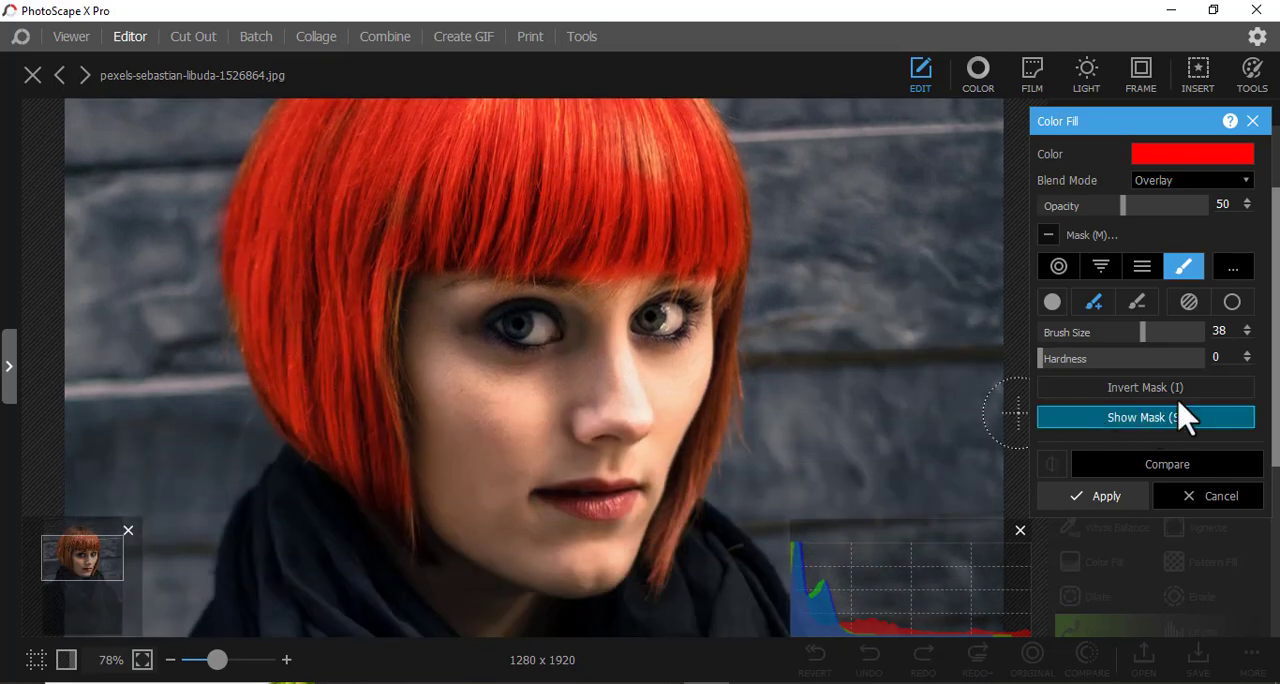
Reduce the brush size to 14 and paint the narrow strand of hair on the image's right, beside the cheek.
left_click(1094, 333)
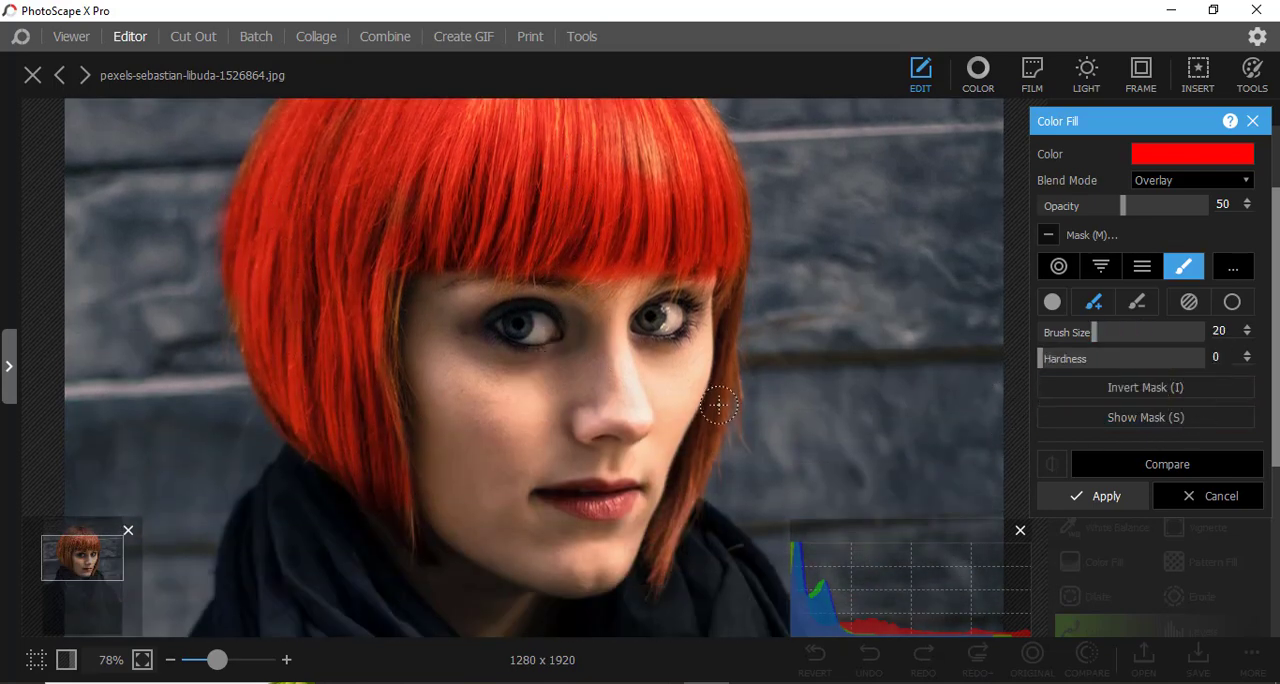
left_click(1080, 333)
left_click_drag(709, 421, 681, 507)
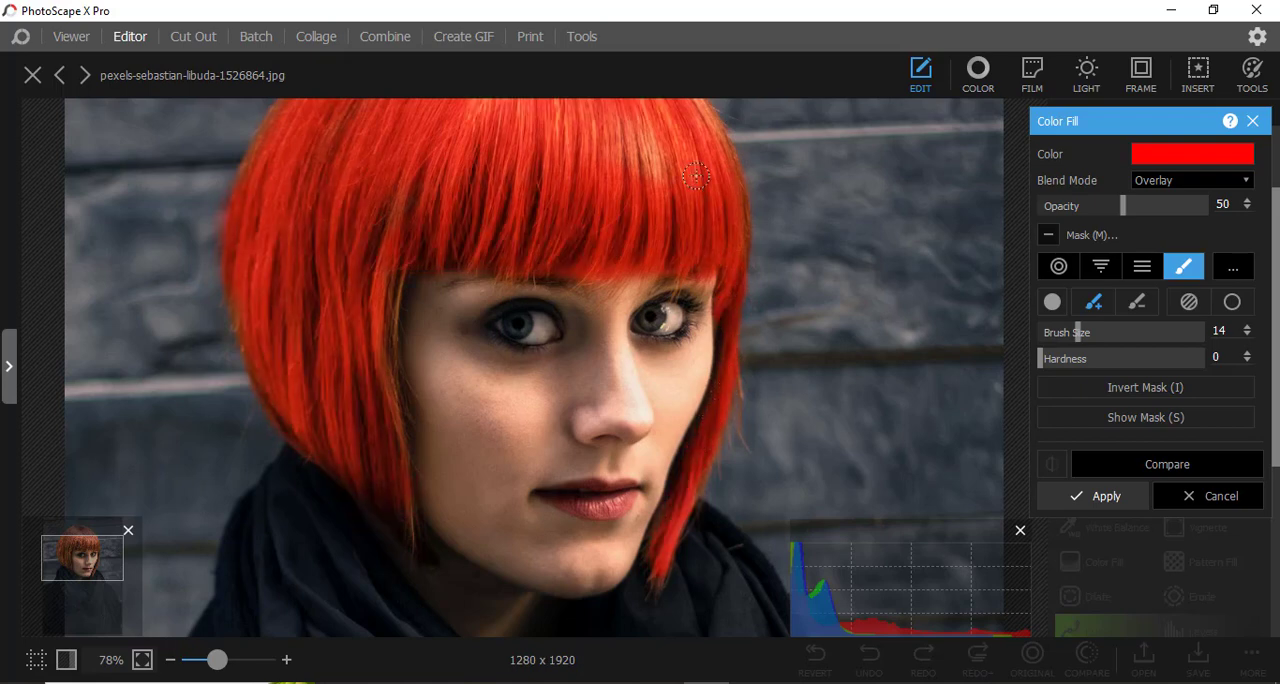
Set the brush size to 29, paint the remaining orange patches above the fringe, and compare the result with the original.
scroll(620, 168, "up", 2)
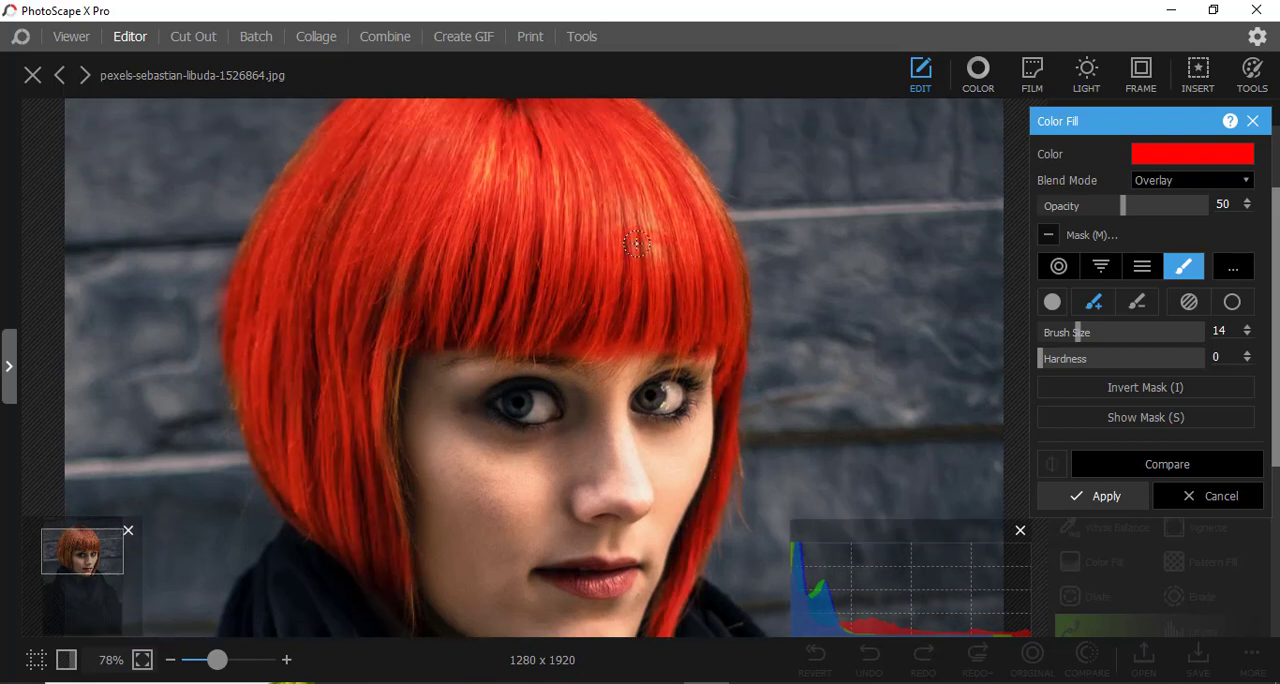
left_click(1120, 333)
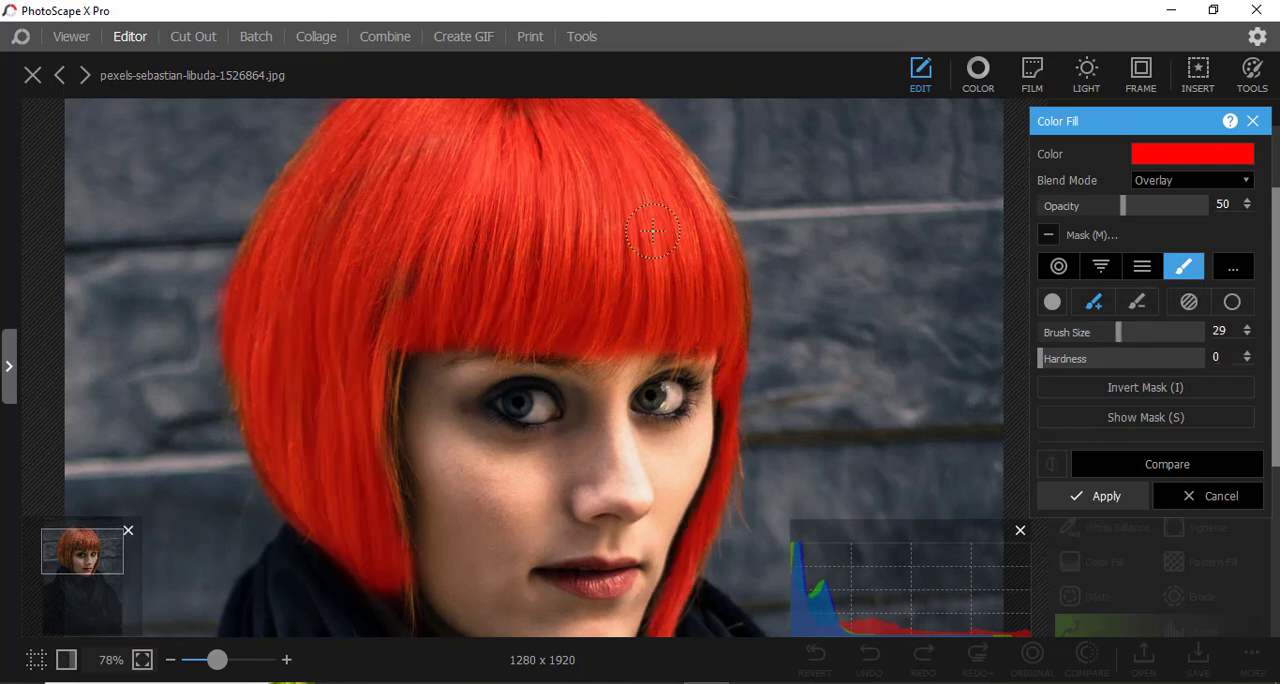
mouse_move(669, 175)
left_mouse_down()
mouse_move(690, 234)
mouse_move(579, 181)
left_mouse_up()
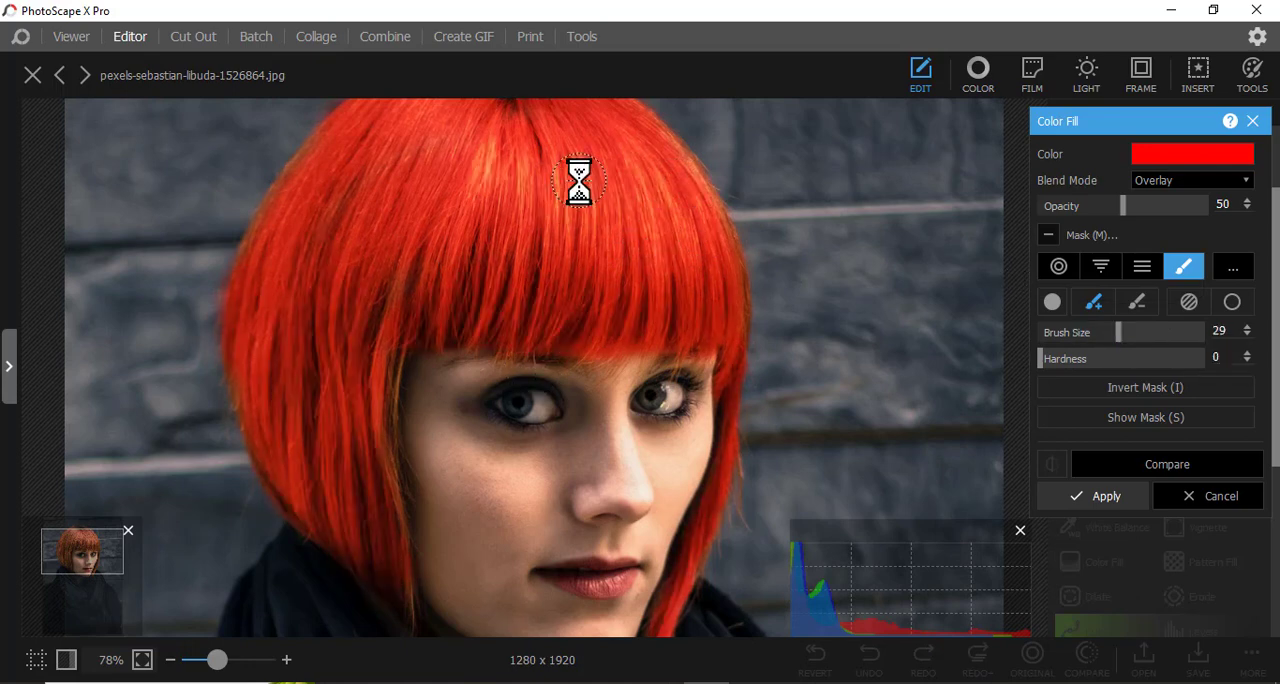
scroll(579, 181, "down", 5)
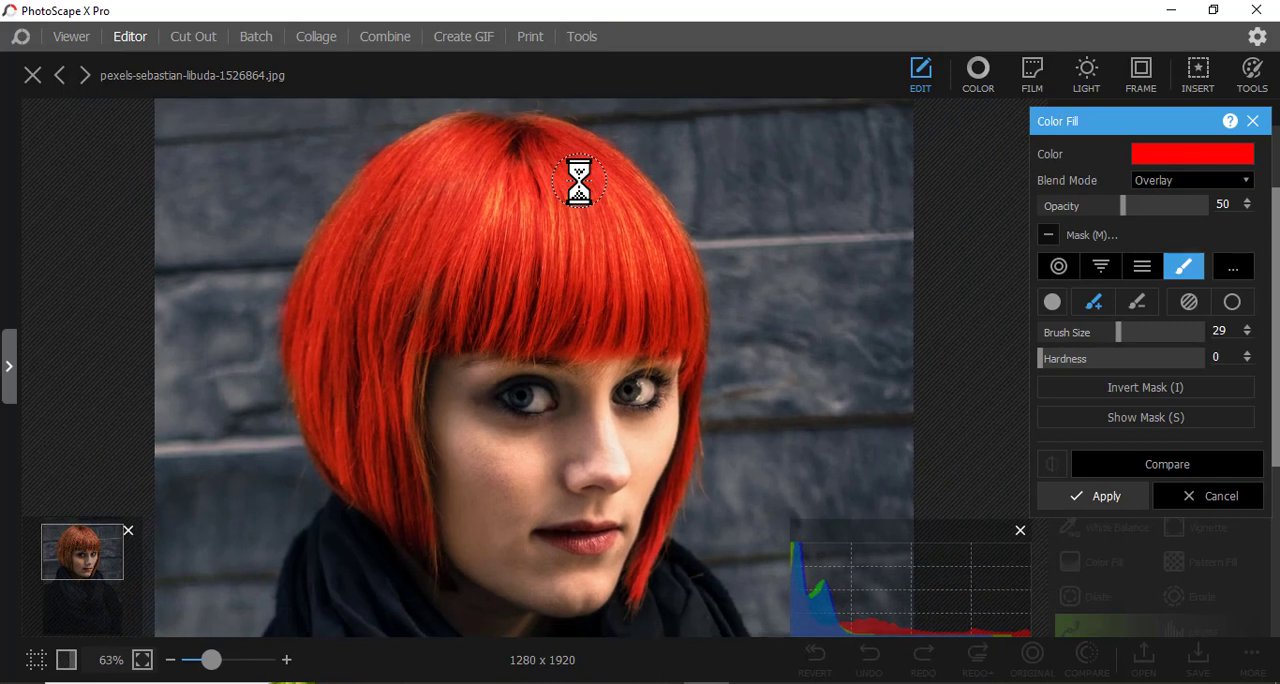
scroll(579, 181, "down", 5)
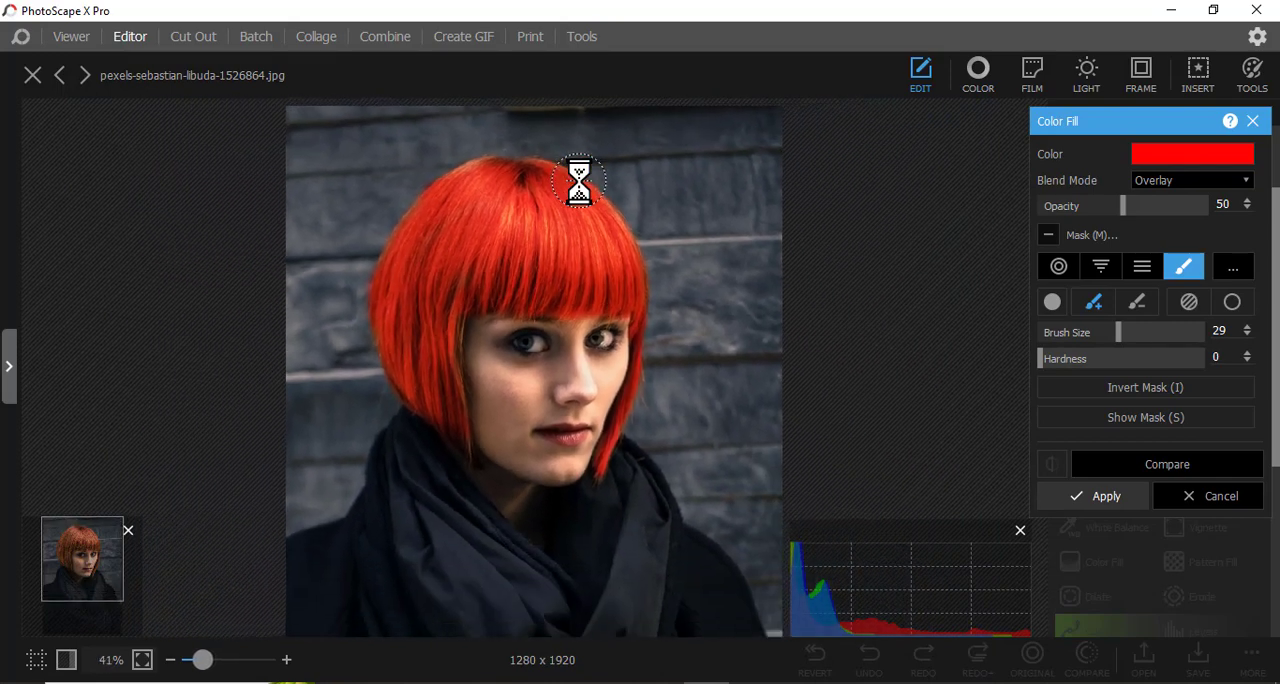
scroll(579, 181, "down", 1)
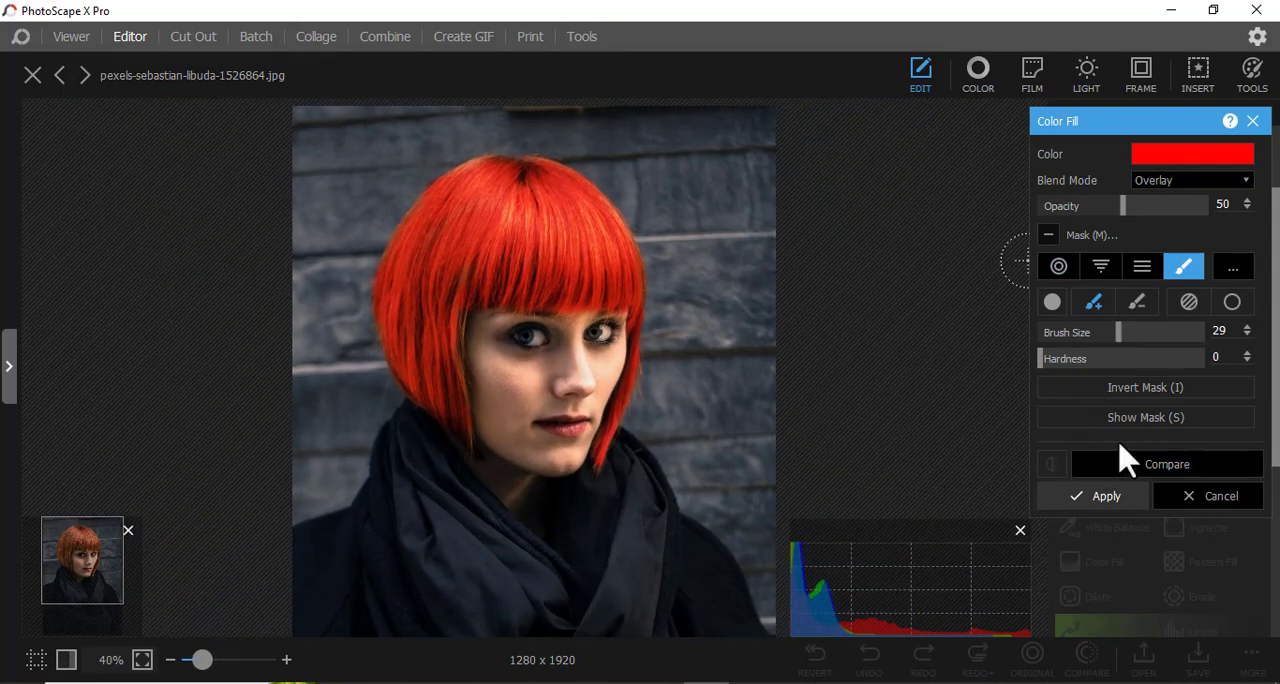
left_click(1153, 474)
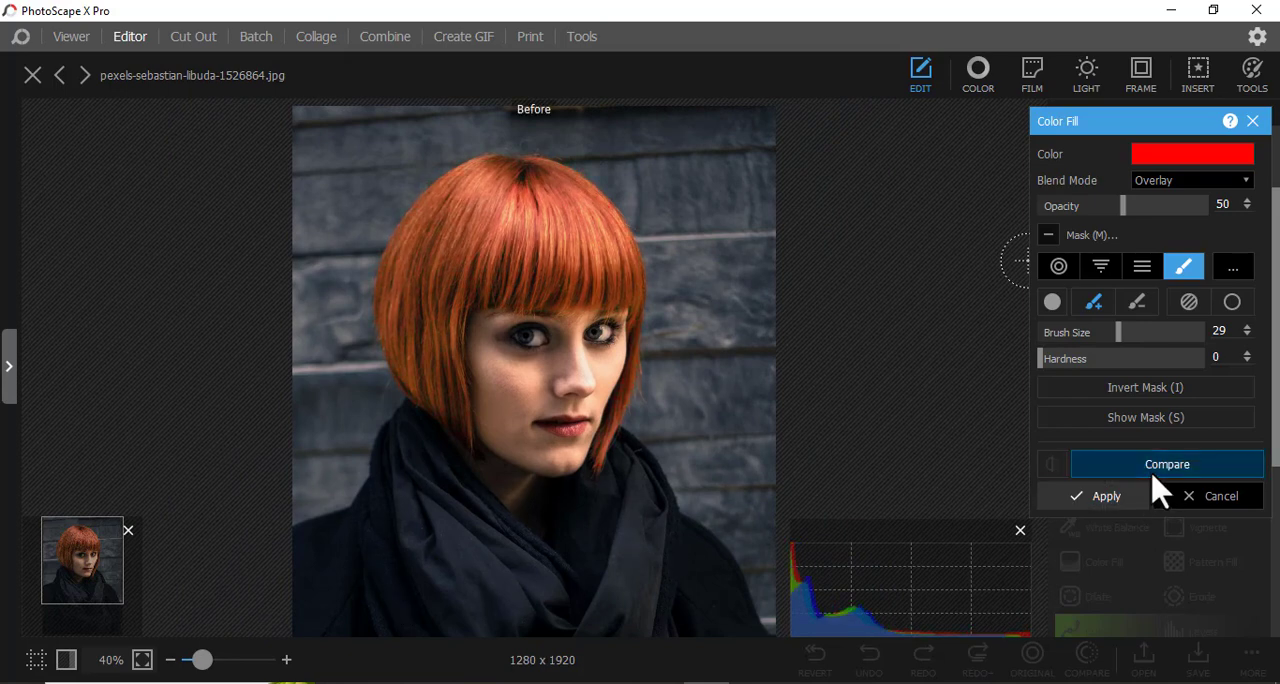
Preview bright green and magenta as fill colors on the hair.
left_click(1235, 163)
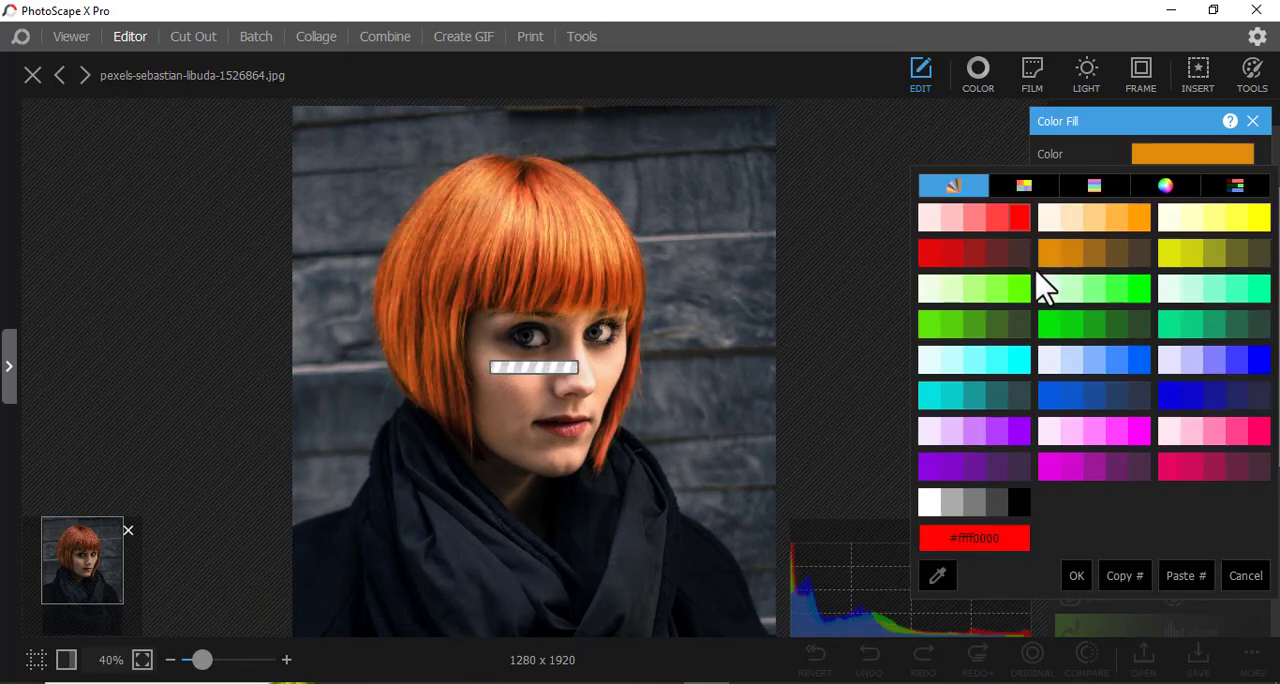
left_click(1138, 292)
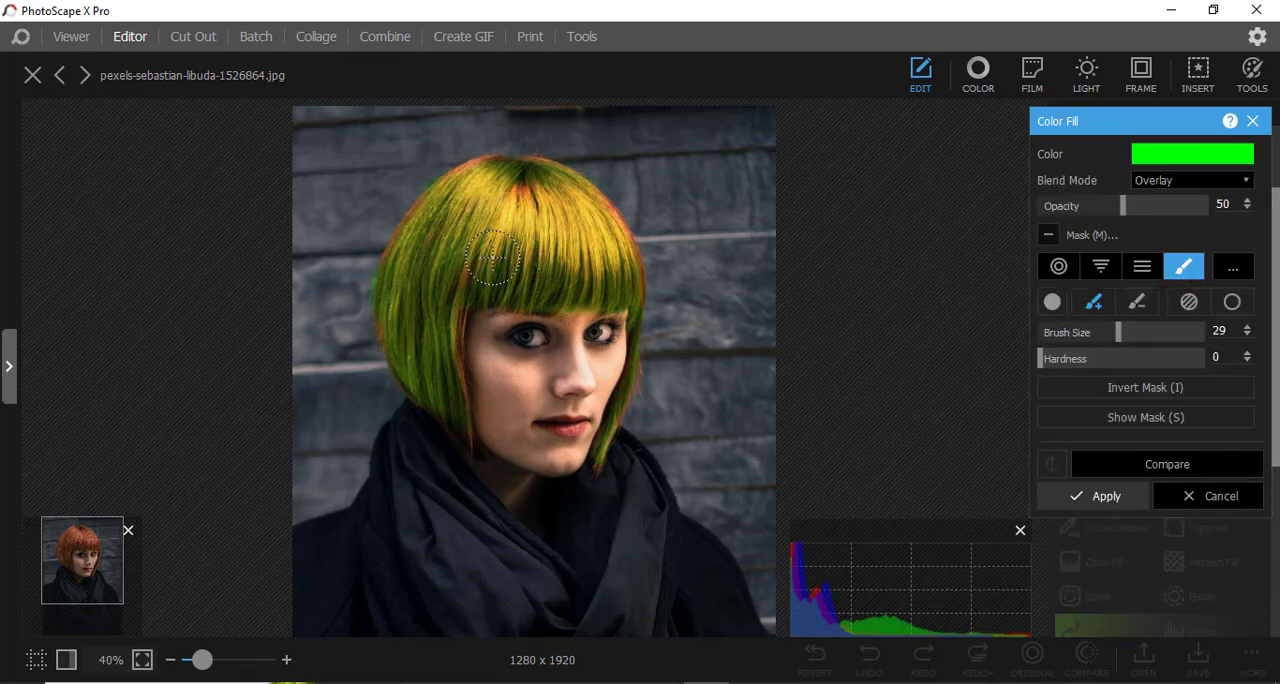
mouse_move(468, 262)
left_mouse_down()
mouse_move(451, 303)
mouse_move(467, 223)
mouse_move(470, 238)
mouse_move(521, 191)
mouse_move(532, 208)
mouse_move(527, 190)
mouse_move(598, 208)
mouse_move(645, 255)
left_mouse_up()
left_click_drag(473, 192, 445, 214)
left_click(1200, 156)
left_click(1080, 468)
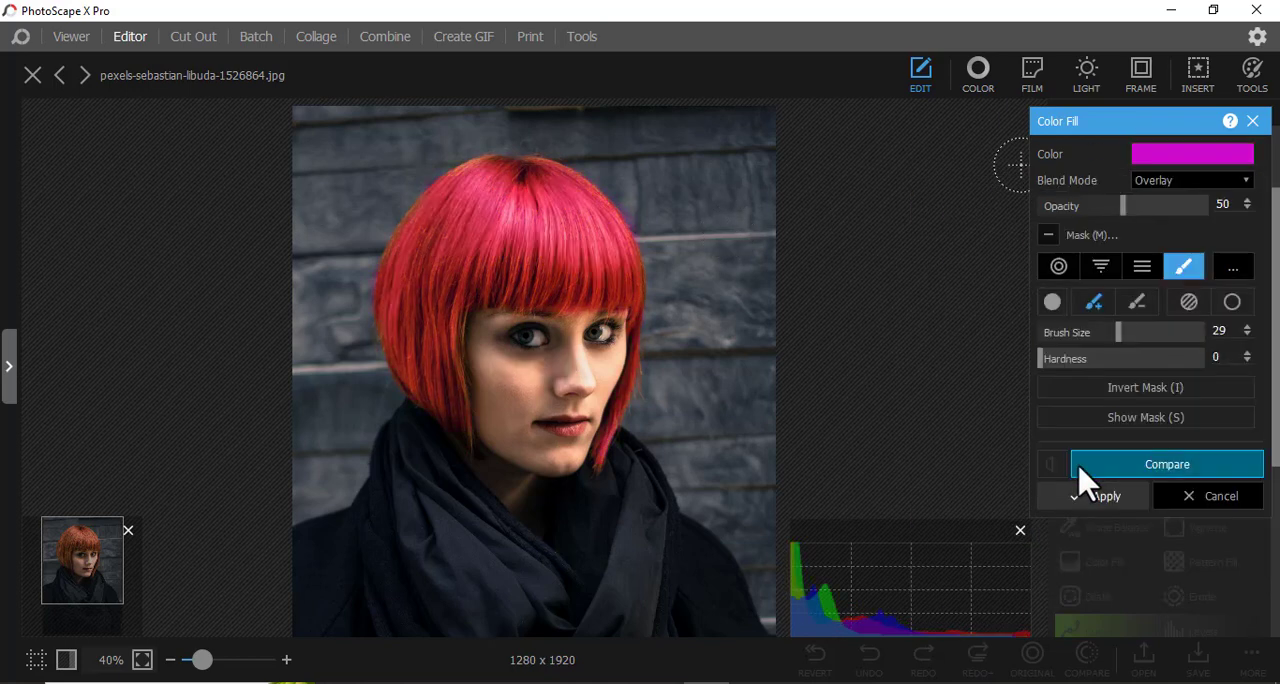
Change the fill color to pure blue and apply the Color Fill to the hair.
left_click(1185, 155)
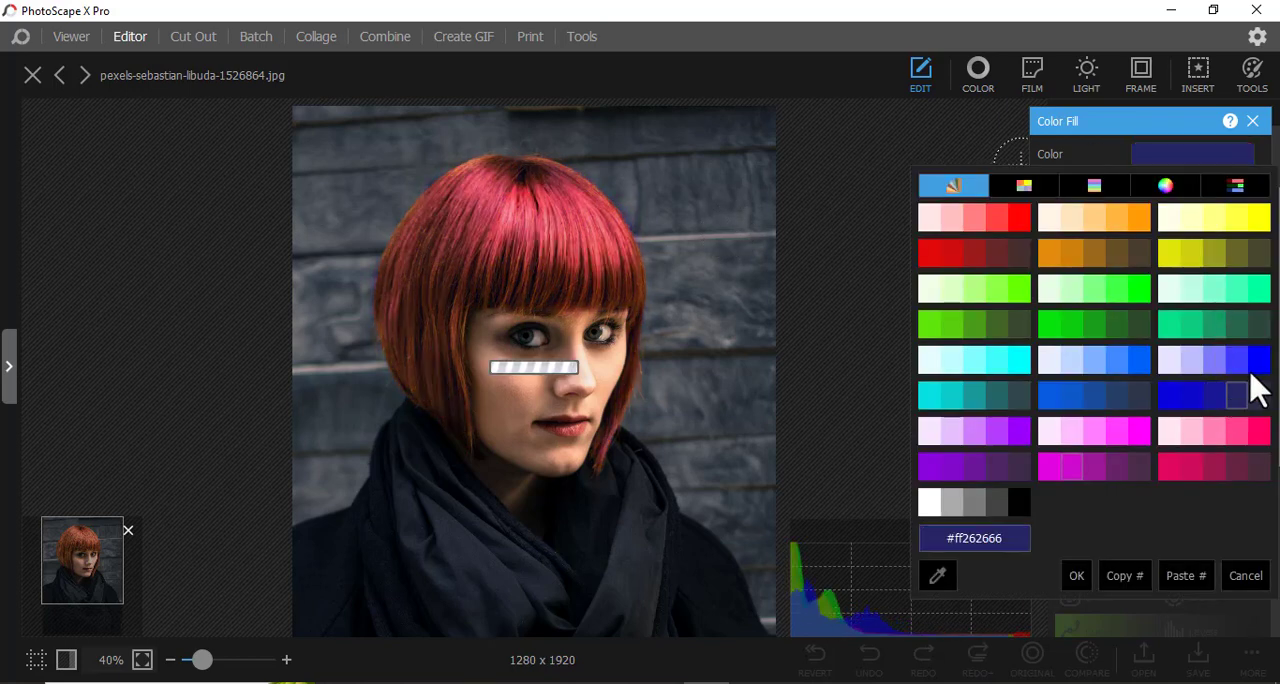
left_click(1250, 384)
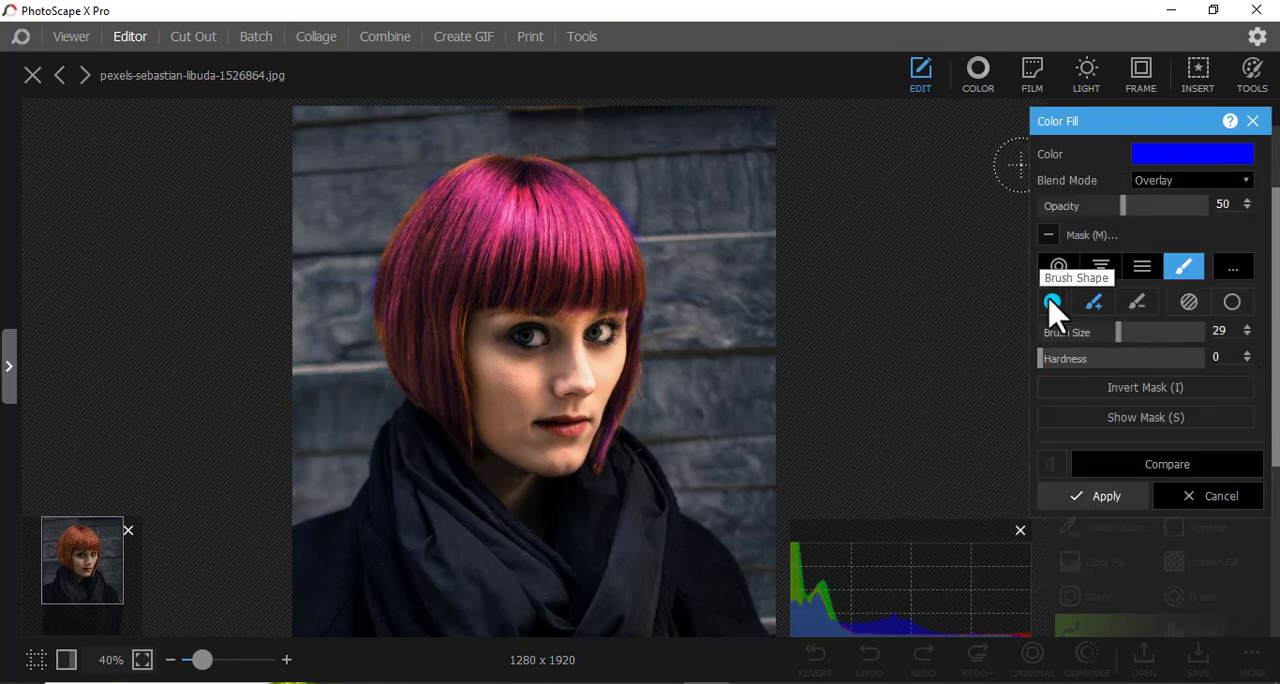
left_click(1108, 500)
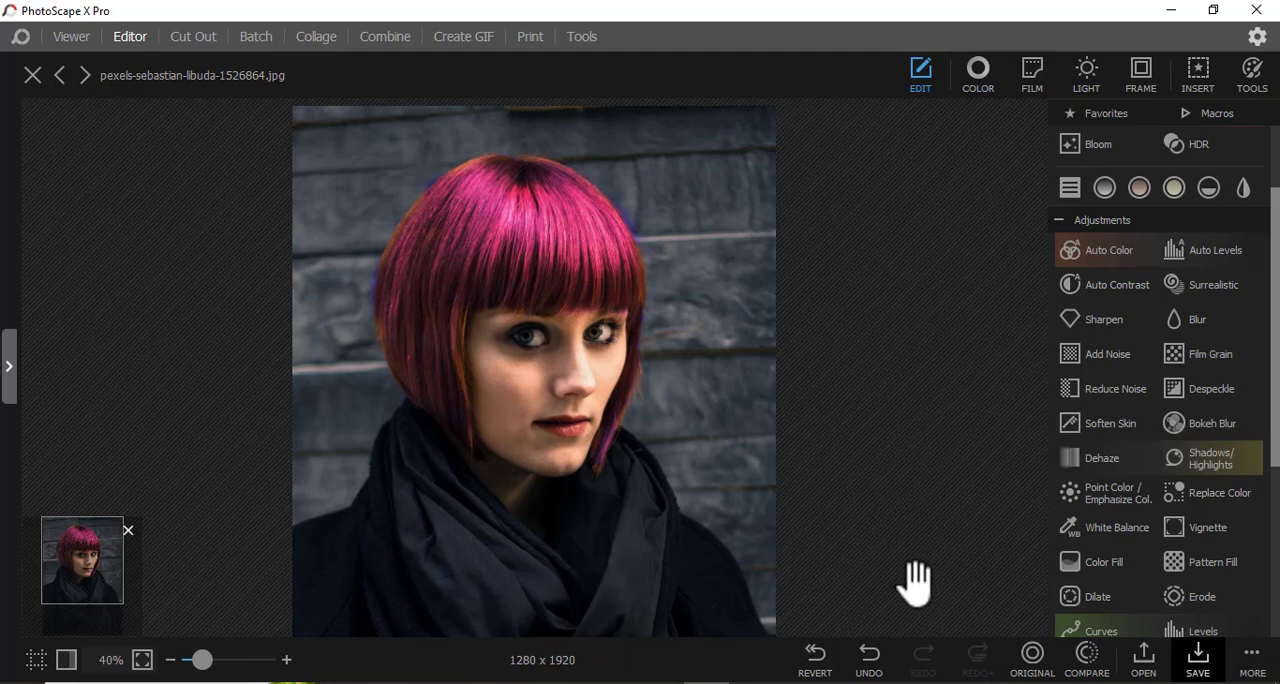
mouse_move(844, 683)
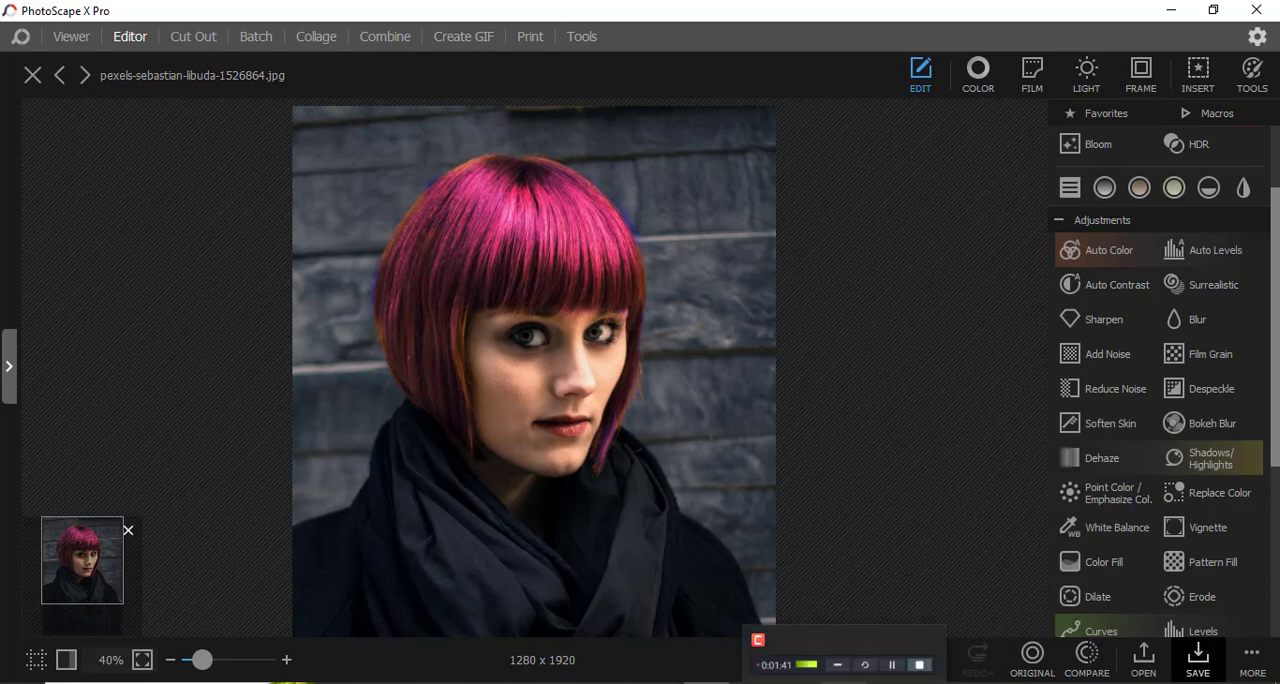